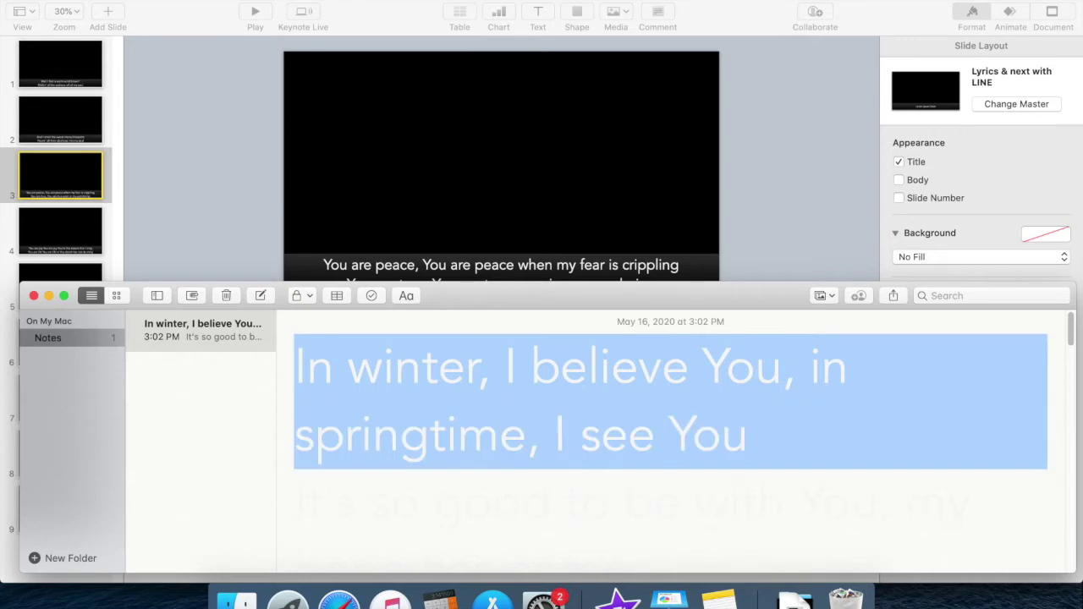
Replace slide 3's lyrics with the note's two lines from "In winter, I believe You" to "my hope has come", cutting them from the note, and center them
{"action": "key", "text": "shift+Down"}
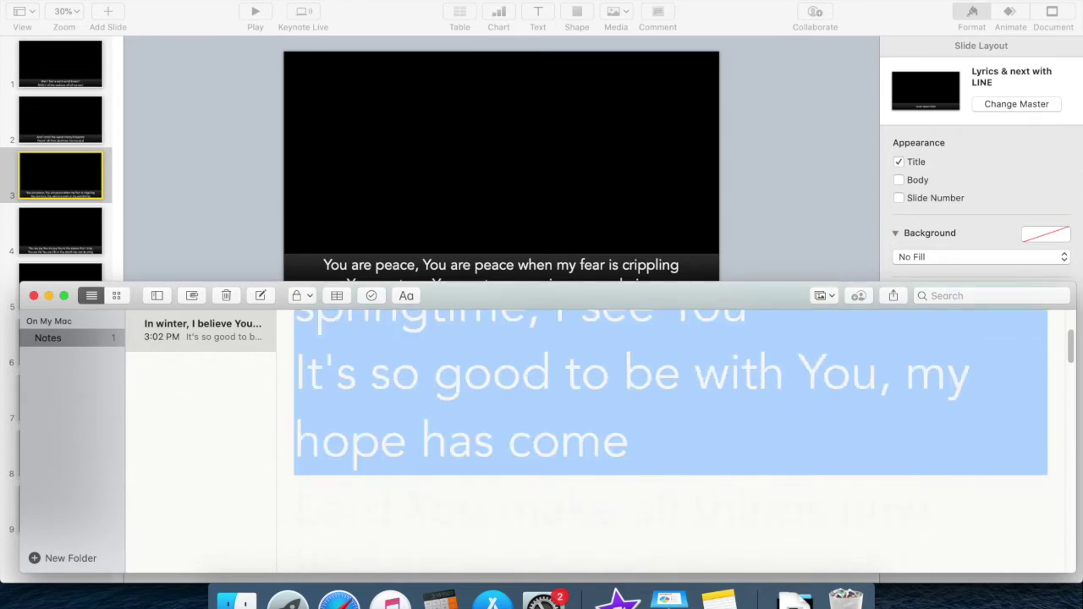
{"action": "key", "text": "cmd+x"}
{"action": "left_click", "coordinate": [472, 265]}
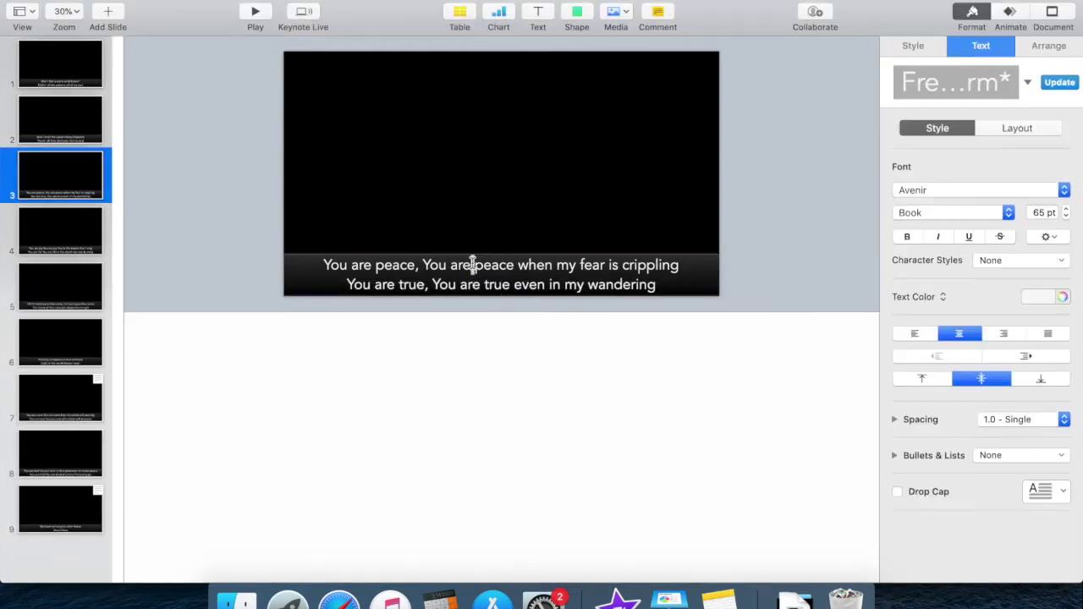
{"action": "key", "text": "cmd+a"}
{"action": "key", "text": "cmd+v"}
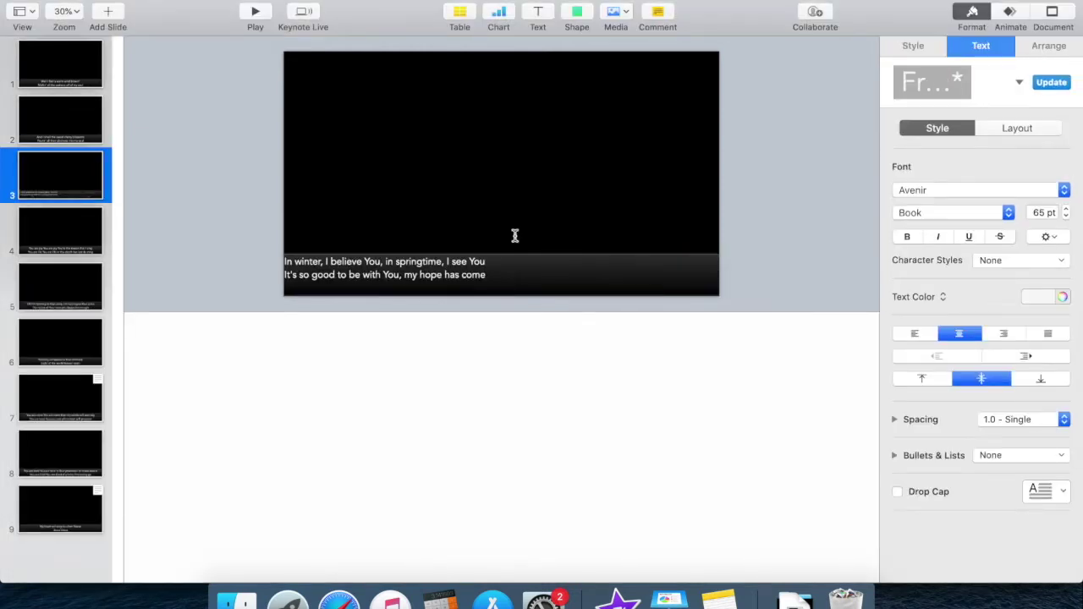
{"action": "key", "text": "cmd+a"}
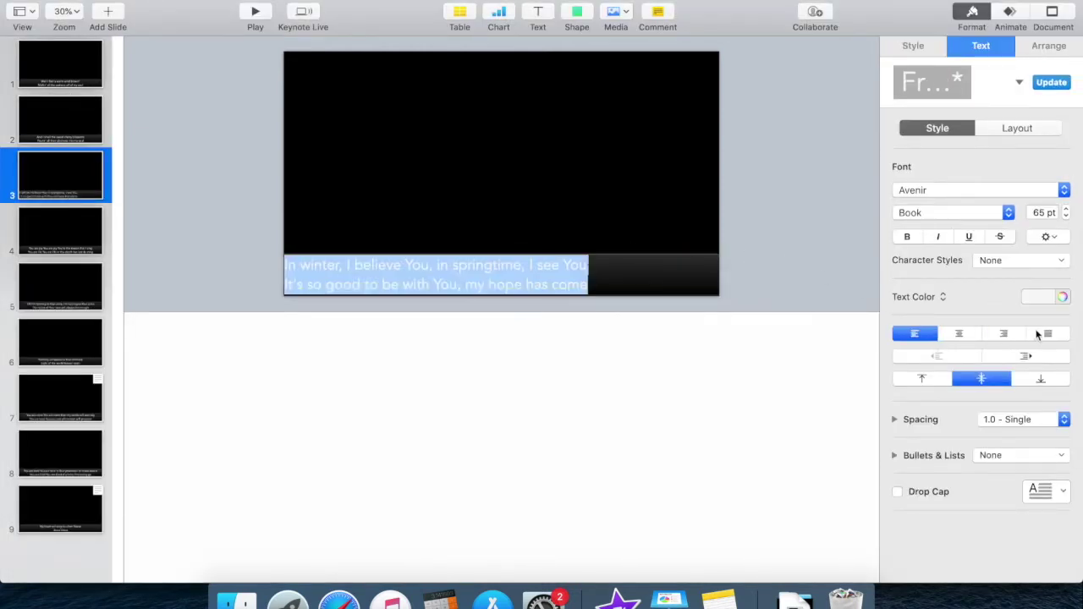
{"action": "left_click", "coordinate": [973, 333]}
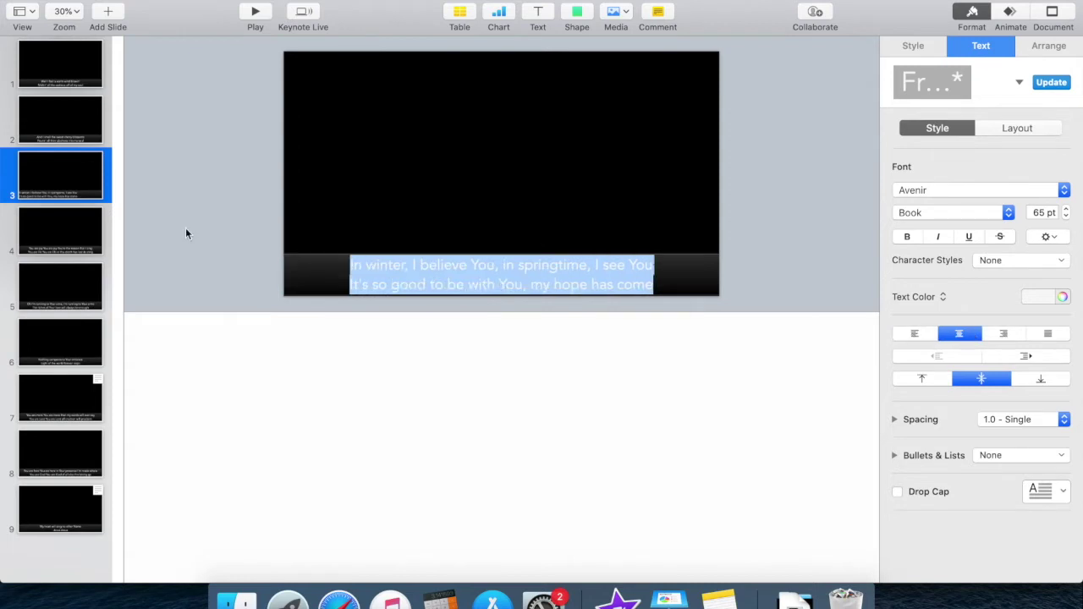
Replace slide 4's lyrics with the next two lines cut from the note, starting "Lord You make all things new", and center both lines
{"action": "left_click", "coordinate": [59, 238]}
{"action": "key", "text": "cmd+Tab"}
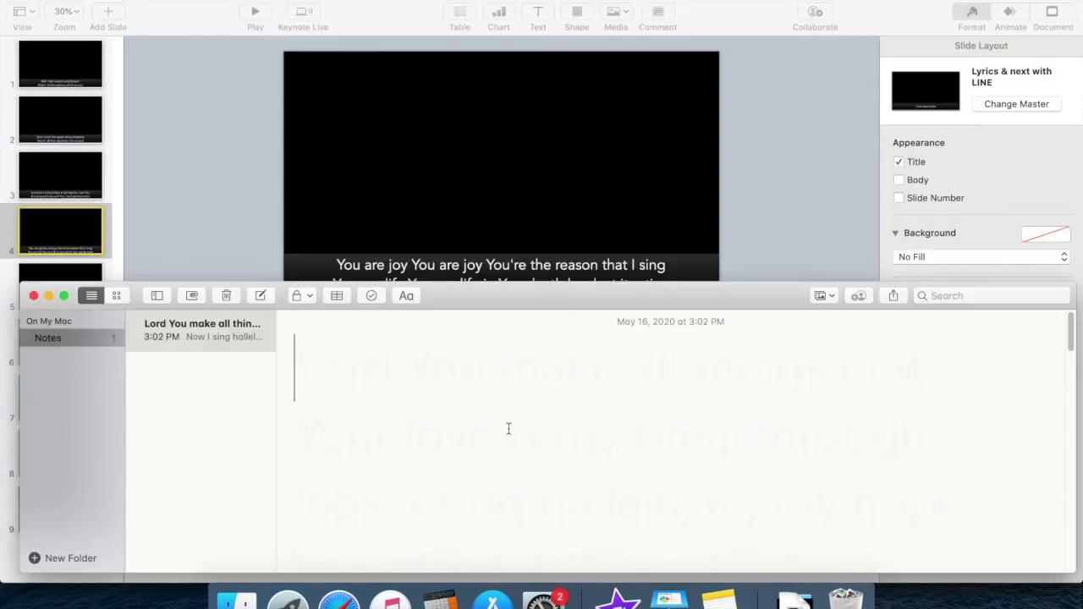
{"action": "key", "text": "shift+Down"}
{"action": "key", "text": "shift+Down"}
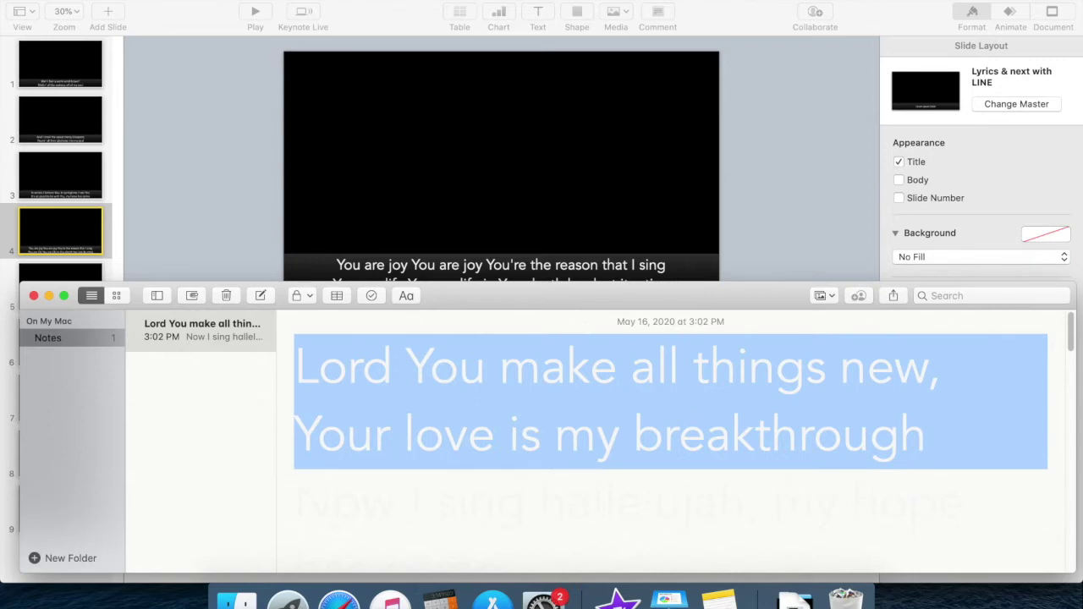
{"action": "key", "text": "shift+Down"}
{"action": "key", "text": "shift+Down"}
{"action": "key", "text": "super+x"}
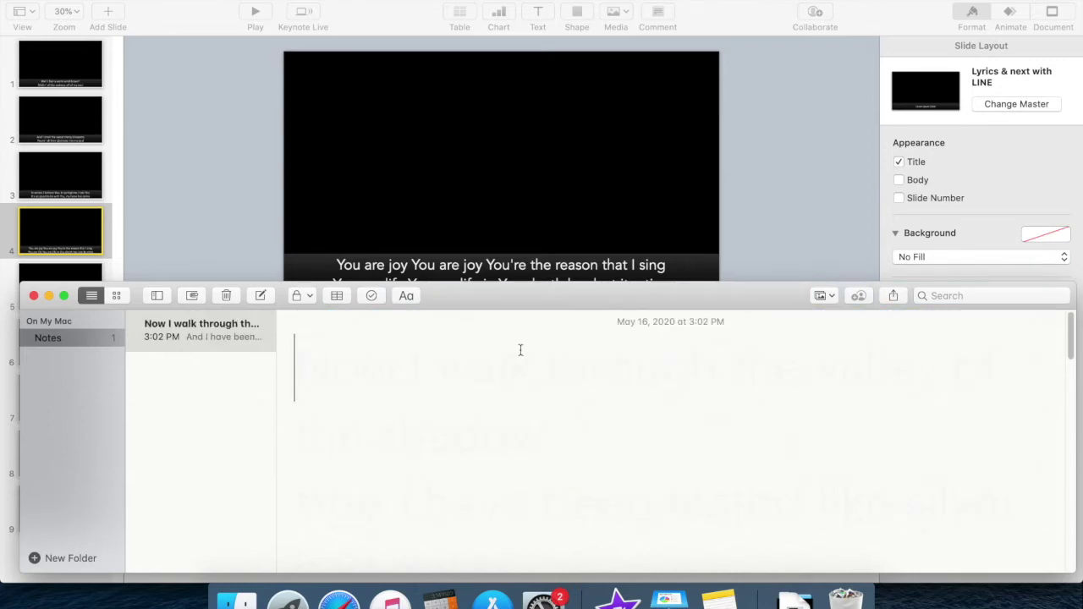
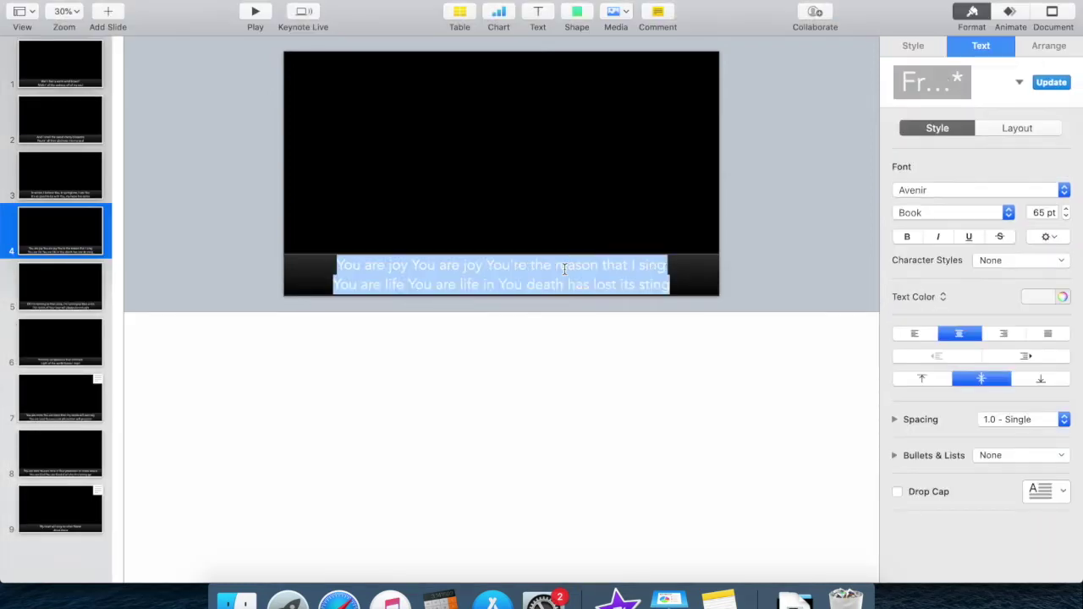
{"action": "type", "text": "Lord You make all things new, Your love is my breakthrough Now I sing hallelujah, my hope has come"}
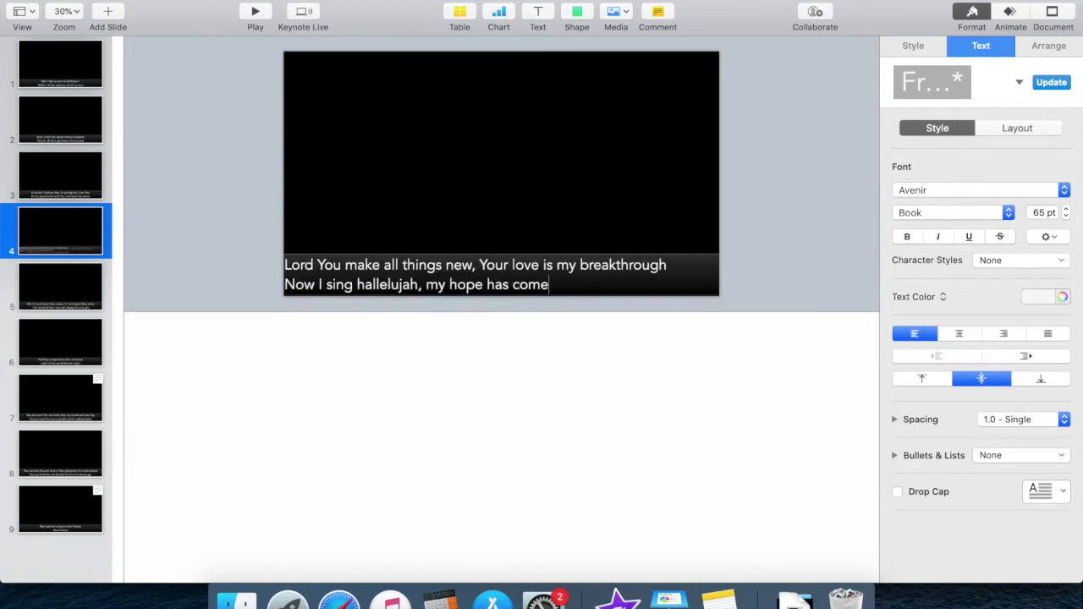
{"action": "left_click", "coordinate": [959, 334]}
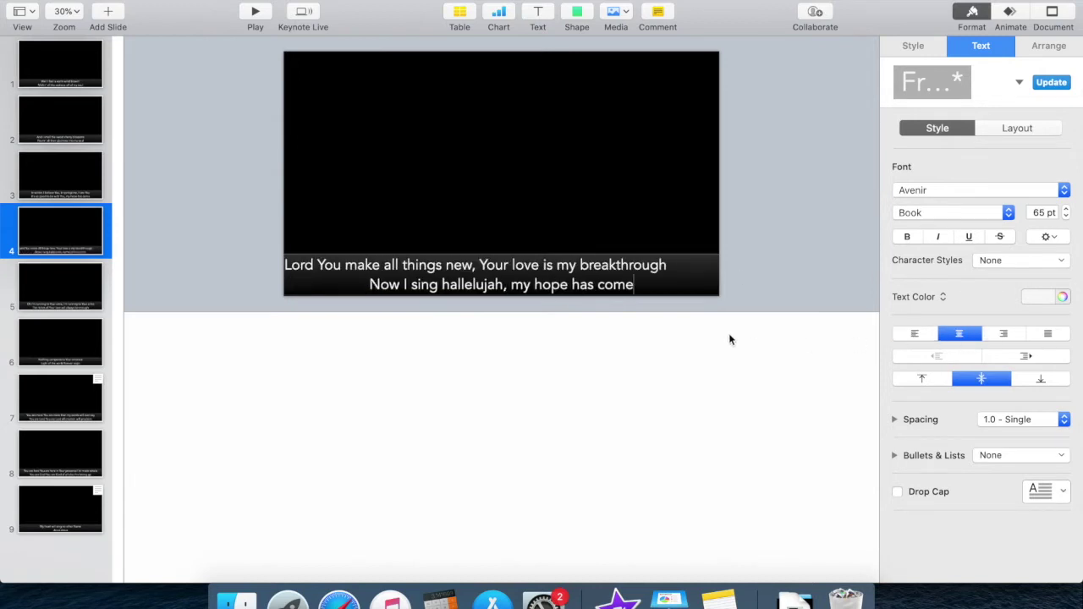
{"action": "key", "text": "super+a"}
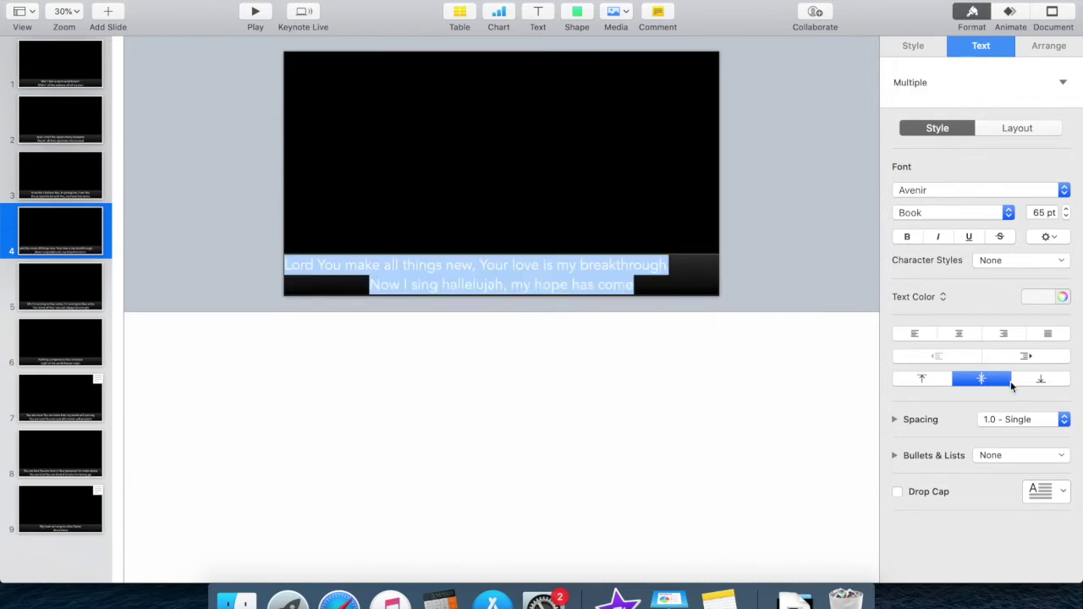
{"action": "left_click", "coordinate": [979, 339]}
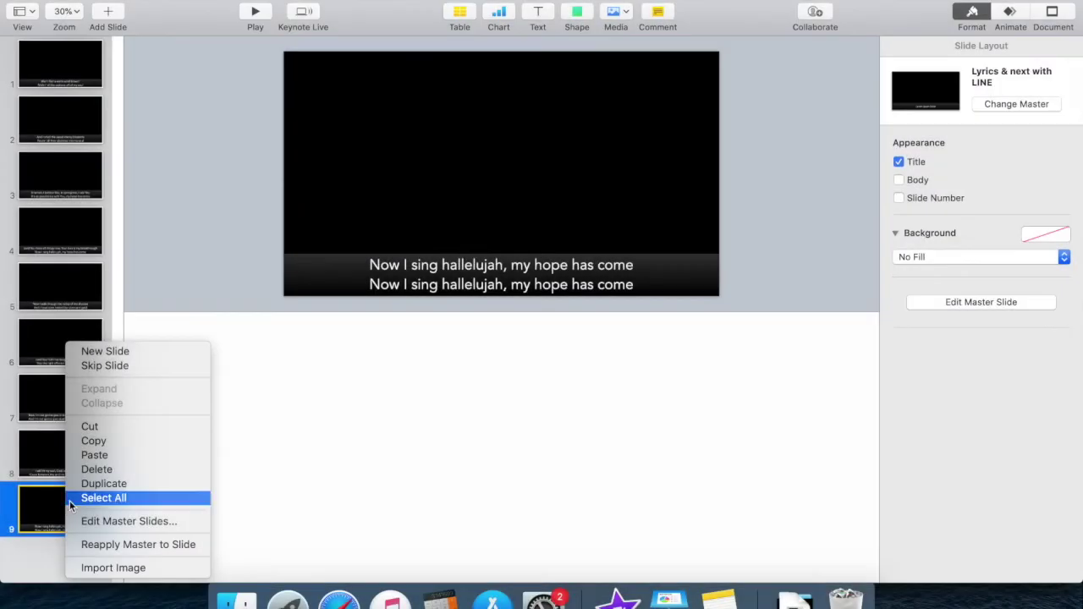
{"action": "left_click", "coordinate": [51, 463]}
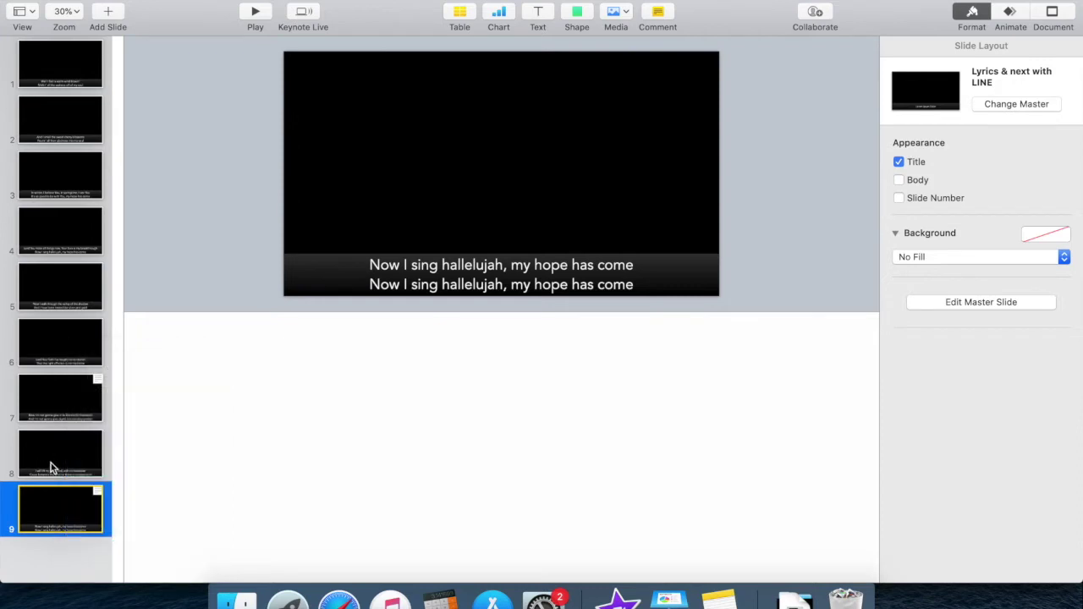
{"action": "left_click", "coordinate": [57, 464]}
{"action": "left_click", "coordinate": [75, 514]}
{"action": "left_click", "coordinate": [70, 414]}
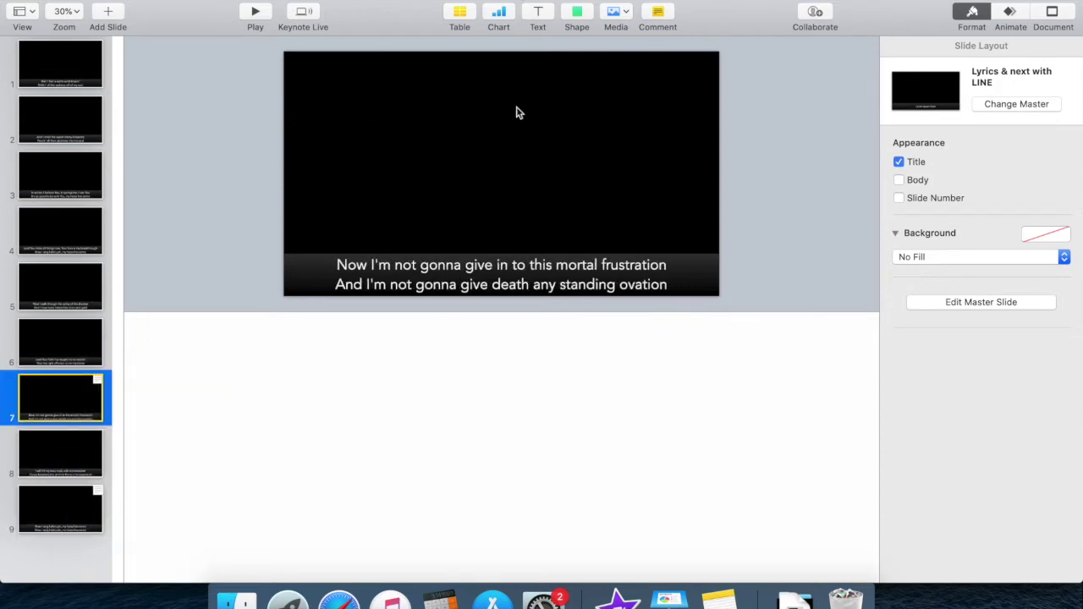
Rename the presentation as Cherry Blossoms and save it
{"action": "left_click", "coordinate": [628, 3]}
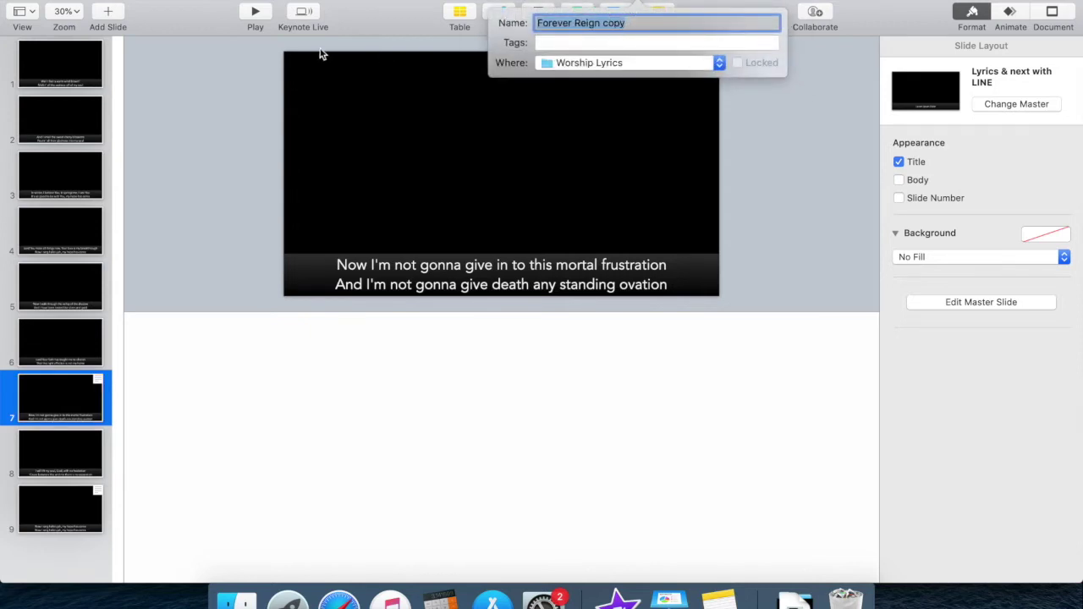
{"action": "left_click", "coordinate": [60, 57]}
{"action": "left_click", "coordinate": [612, 4]}
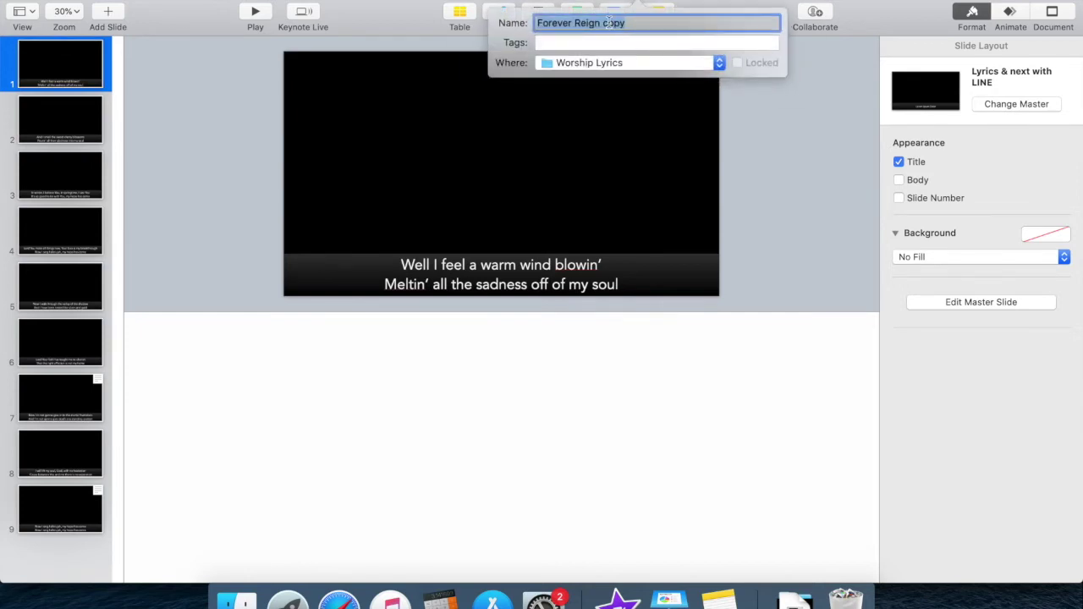
{"action": "type", "text": "Cherry Blossoms"}
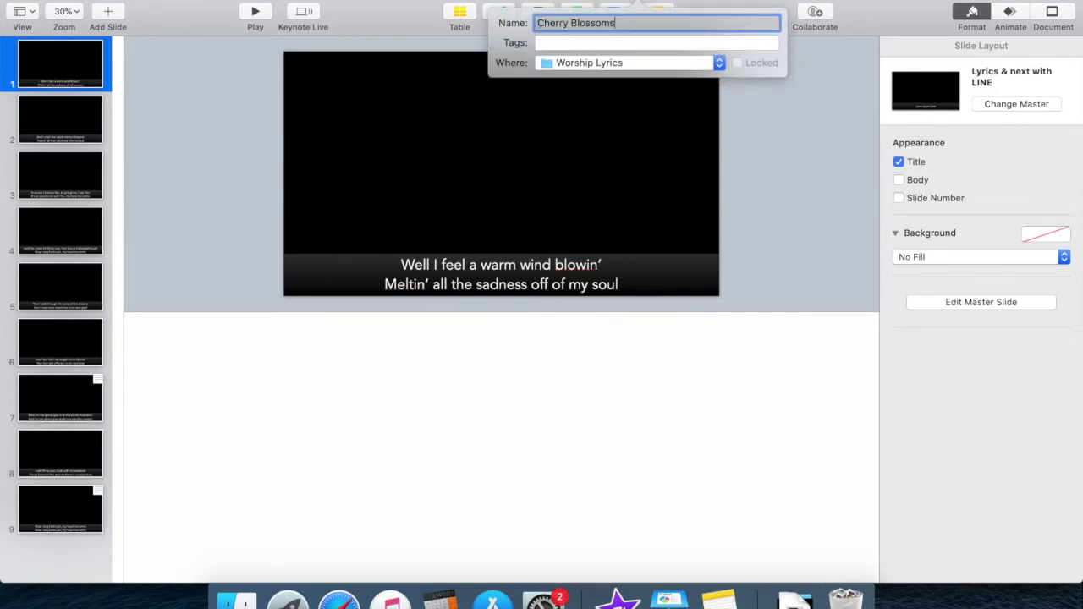
{"action": "key", "text": "Return"}
{"action": "left_click", "coordinate": [118, 0]}
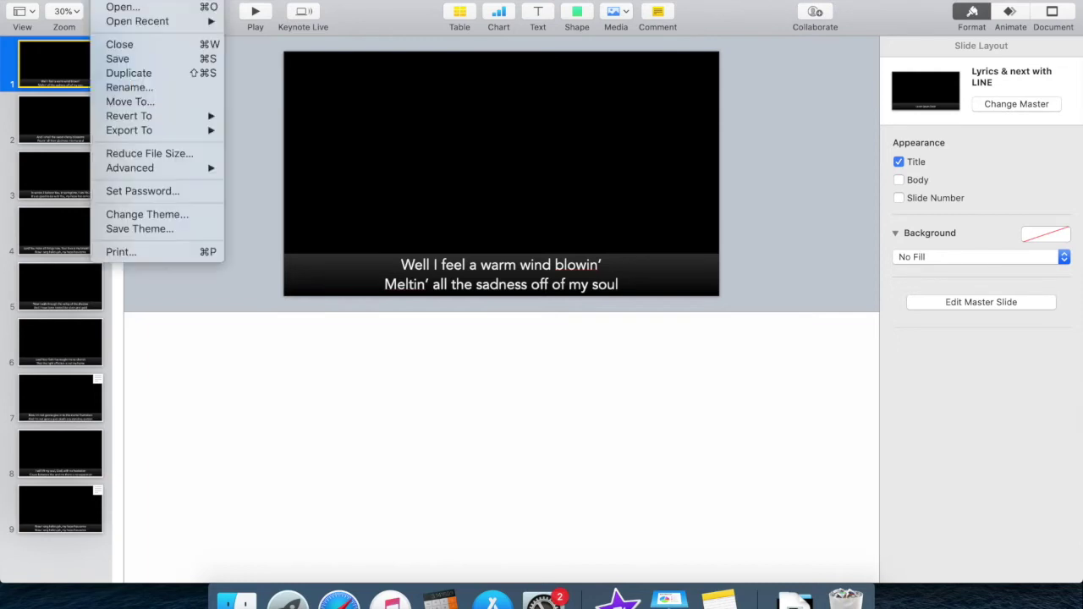
{"action": "left_click", "coordinate": [141, 59]}
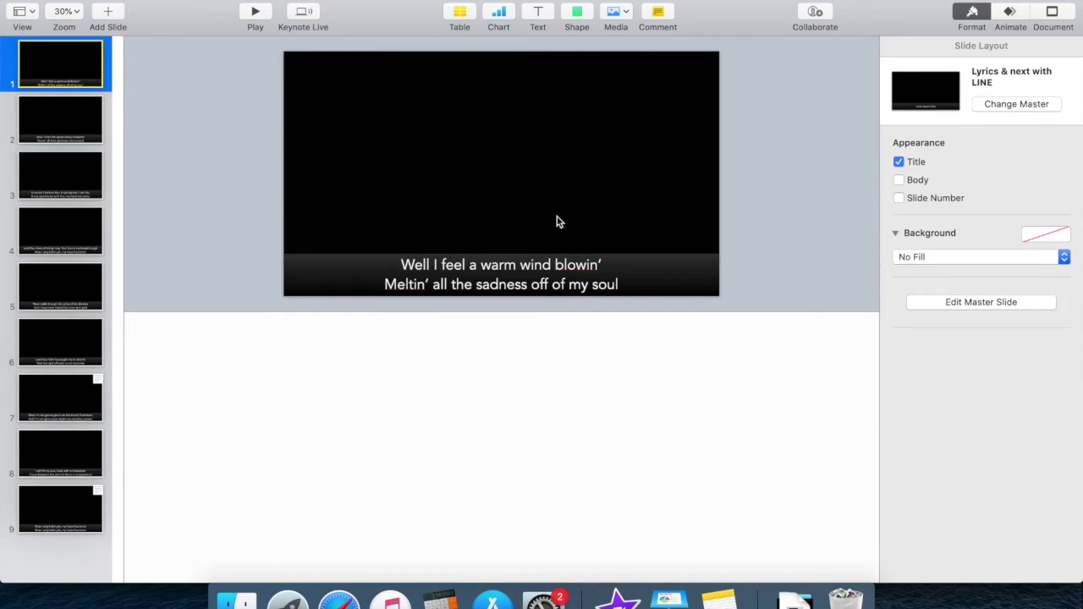
Review the lyrics slide by slide through slide 9 and return to the first slide
{"action": "left_click", "coordinate": [63, 132]}
{"action": "key", "text": "Up"}
{"action": "left_click", "coordinate": [65, 132]}
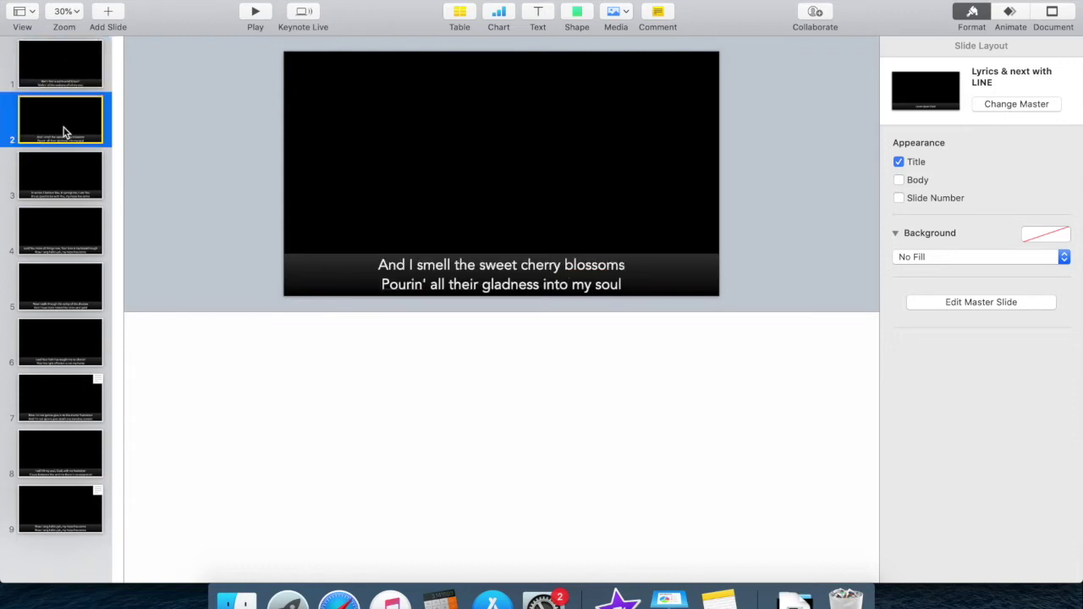
{"action": "key", "text": "Down"}
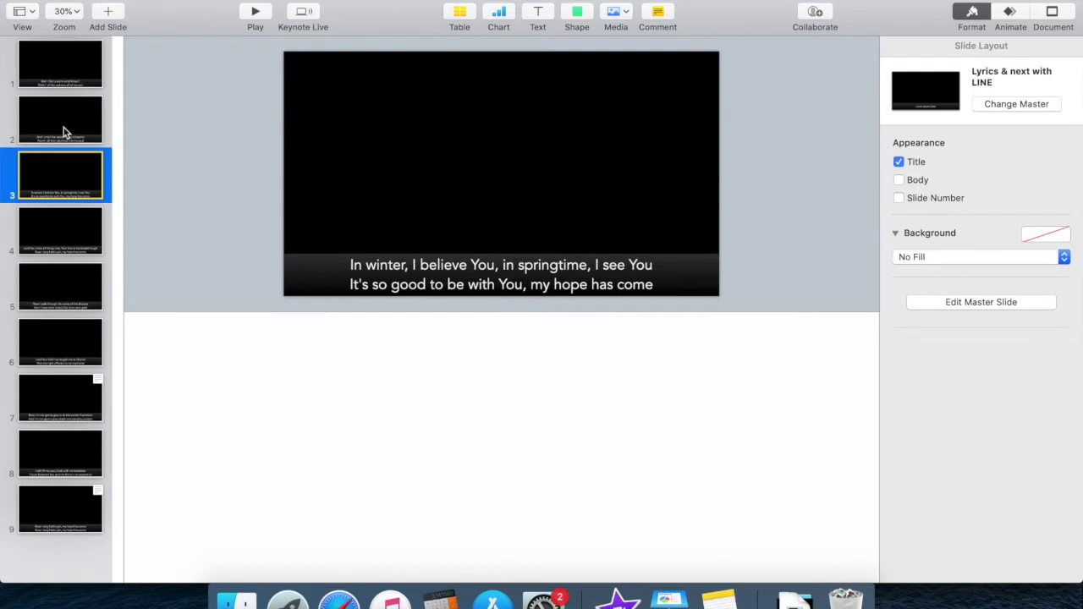
{"action": "key", "text": "Down"}
{"action": "key", "text": "Down"}
{"action": "key", "text": "Down"}
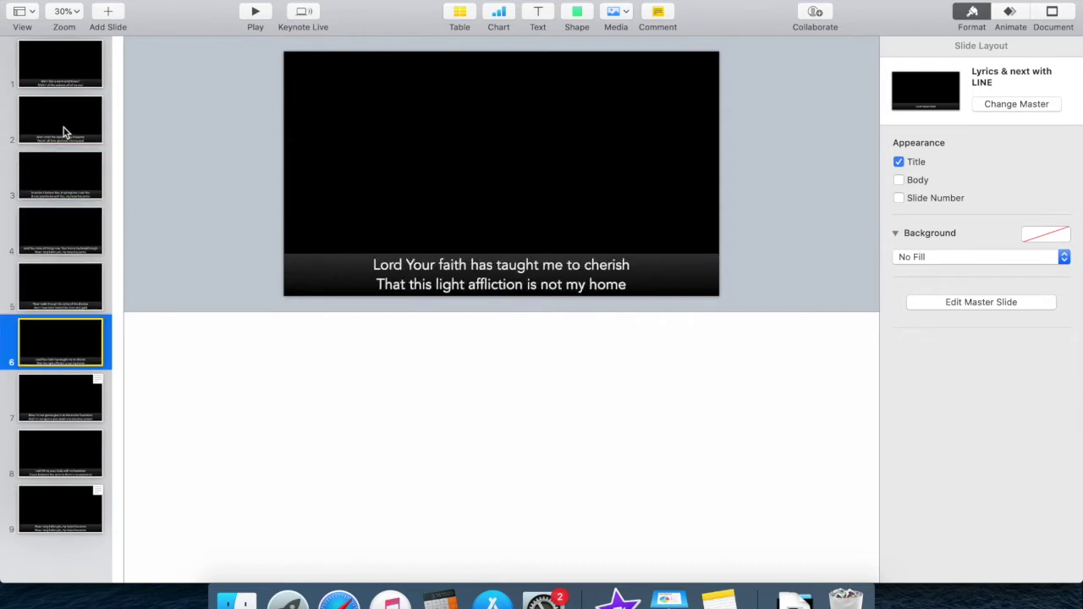
{"action": "key", "text": "Down"}
{"action": "key", "text": "Down"}
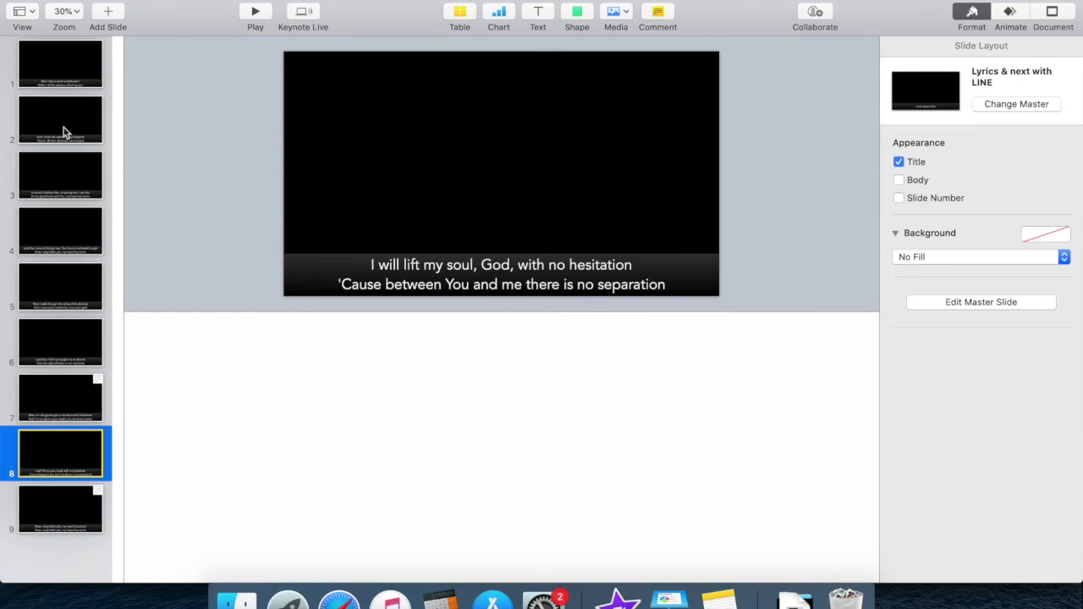
{"action": "key", "text": "Down"}
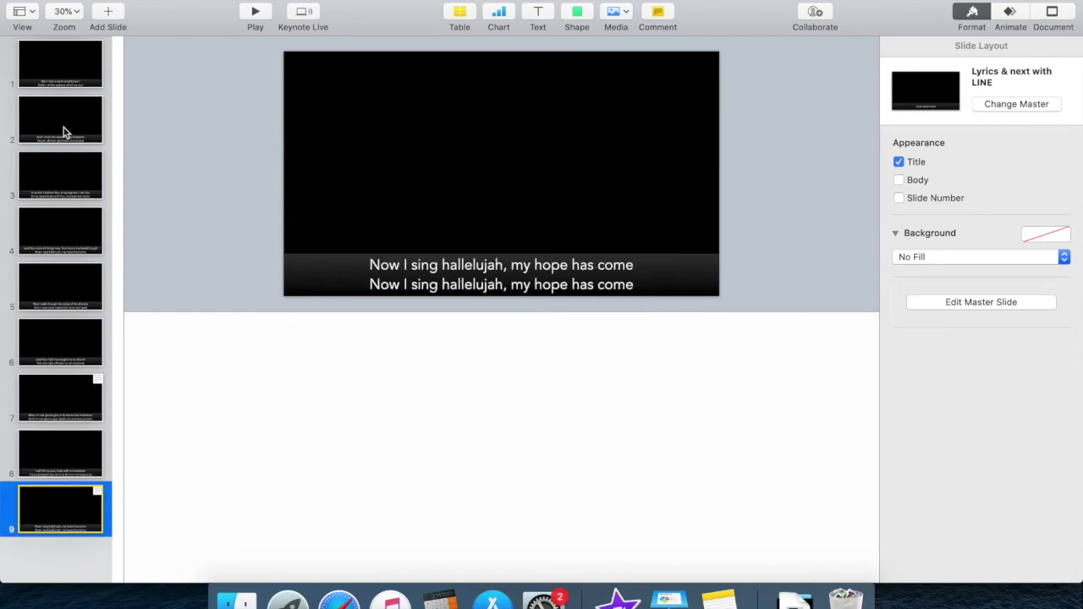
{"action": "key", "text": "Up"}
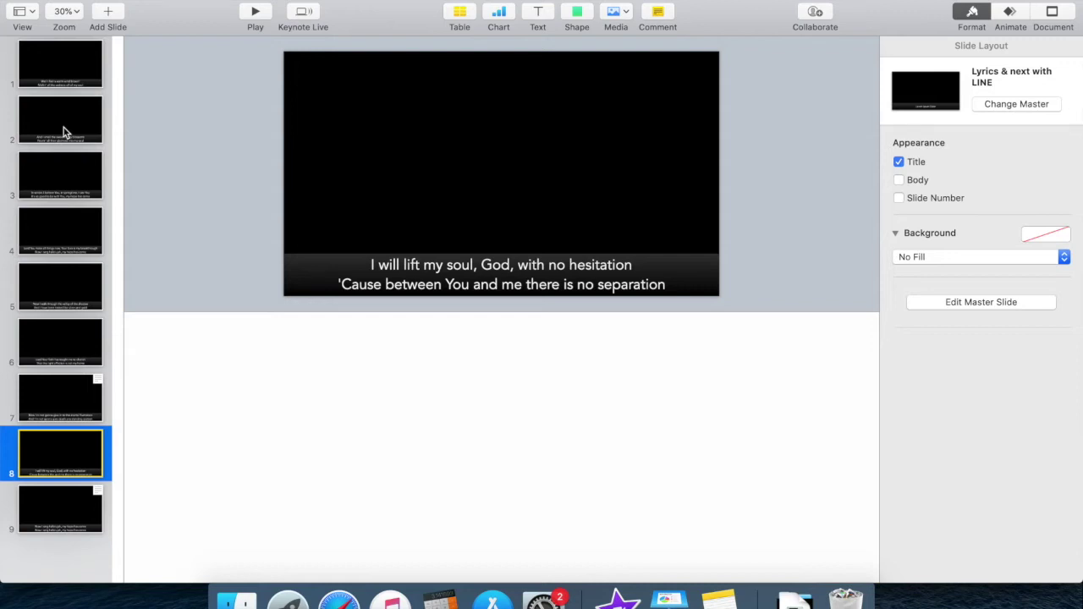
{"action": "left_click", "coordinate": [42, 81]}
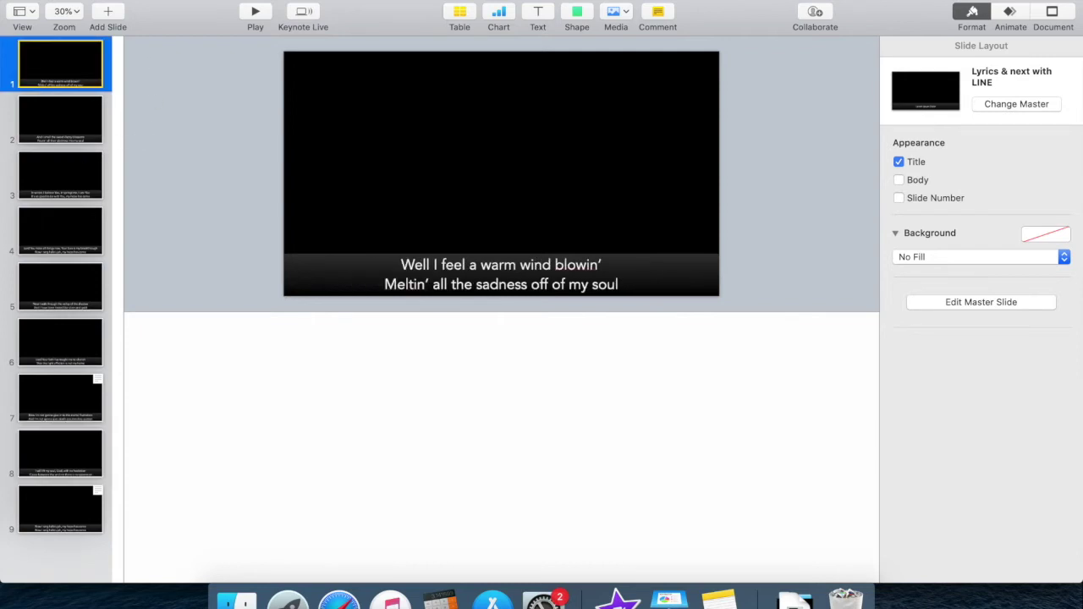
Export all slides as PNG images with transparent backgrounds, saved as Cherry Blossoms in the Worship Lyrics folder
{"action": "left_click", "coordinate": [101, 0]}
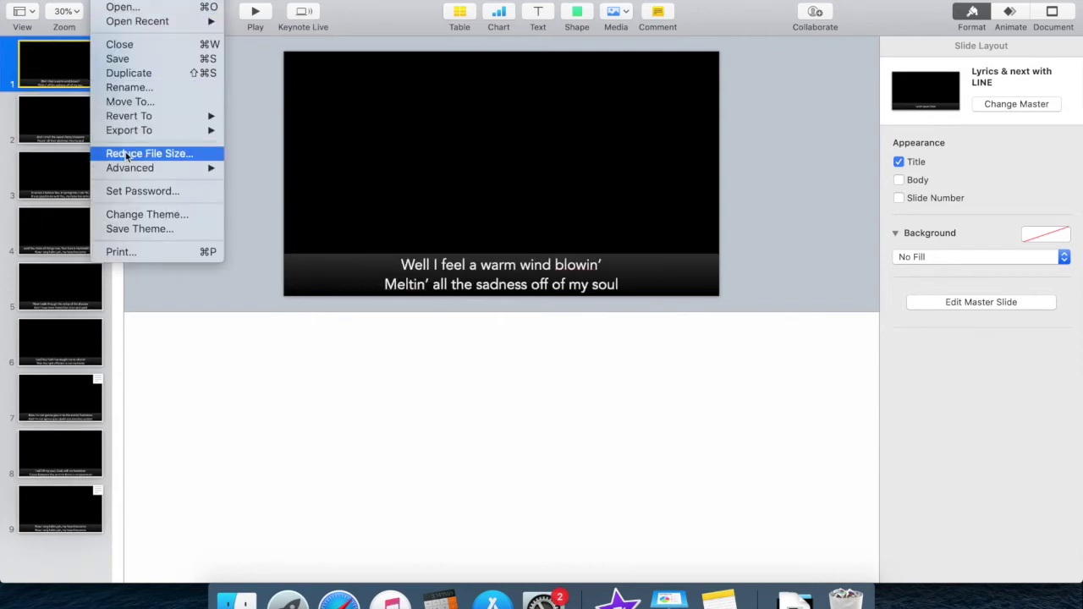
{"action": "mouse_move", "coordinate": [135, 134]}
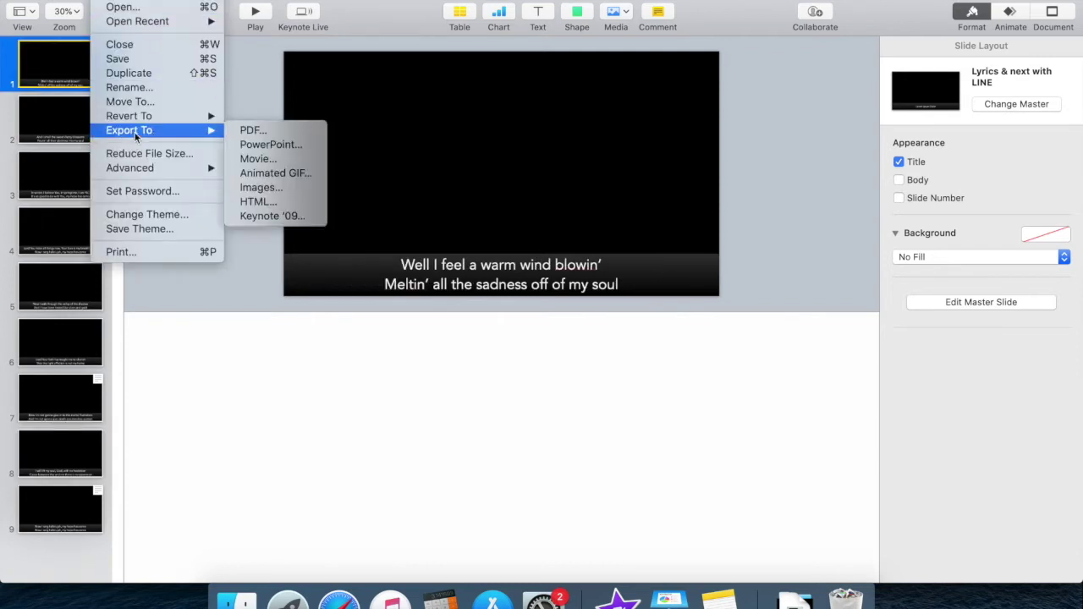
{"action": "left_click", "coordinate": [277, 191]}
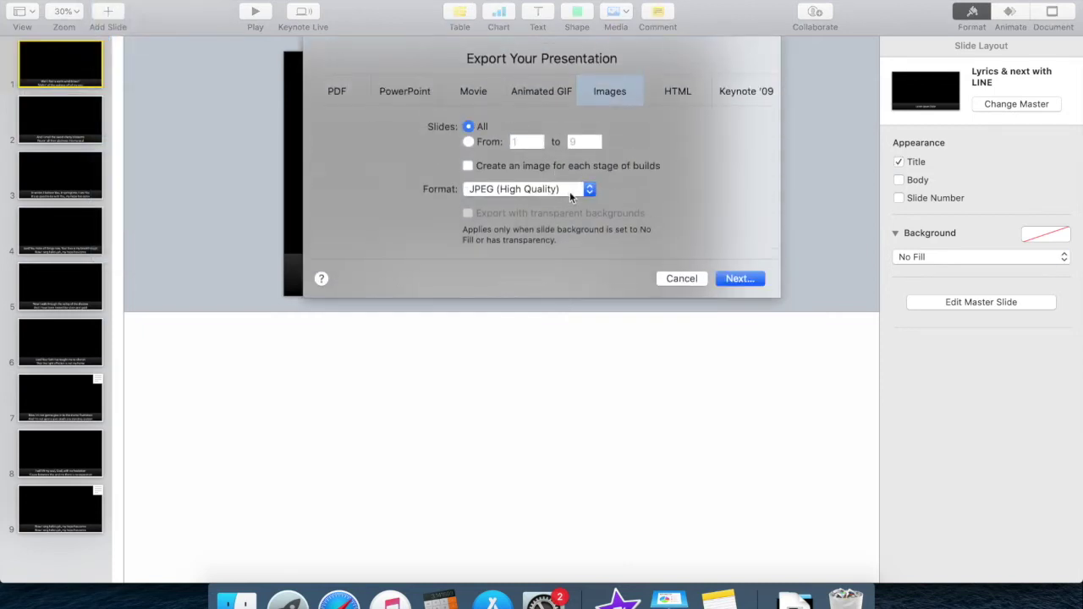
{"action": "left_click", "coordinate": [570, 191]}
{"action": "left_click", "coordinate": [548, 218]}
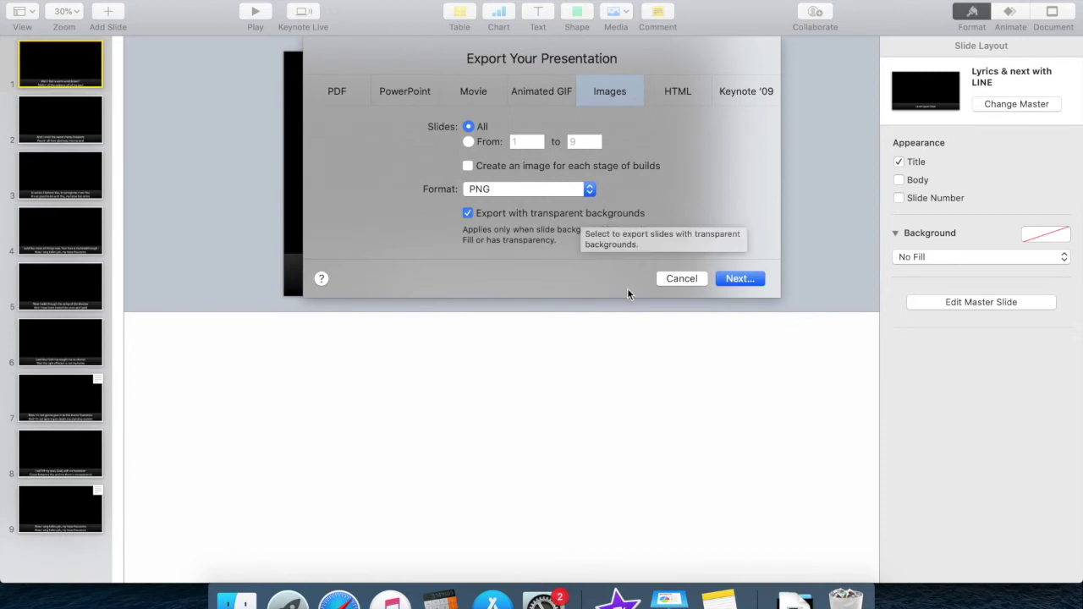
{"action": "left_click", "coordinate": [739, 278]}
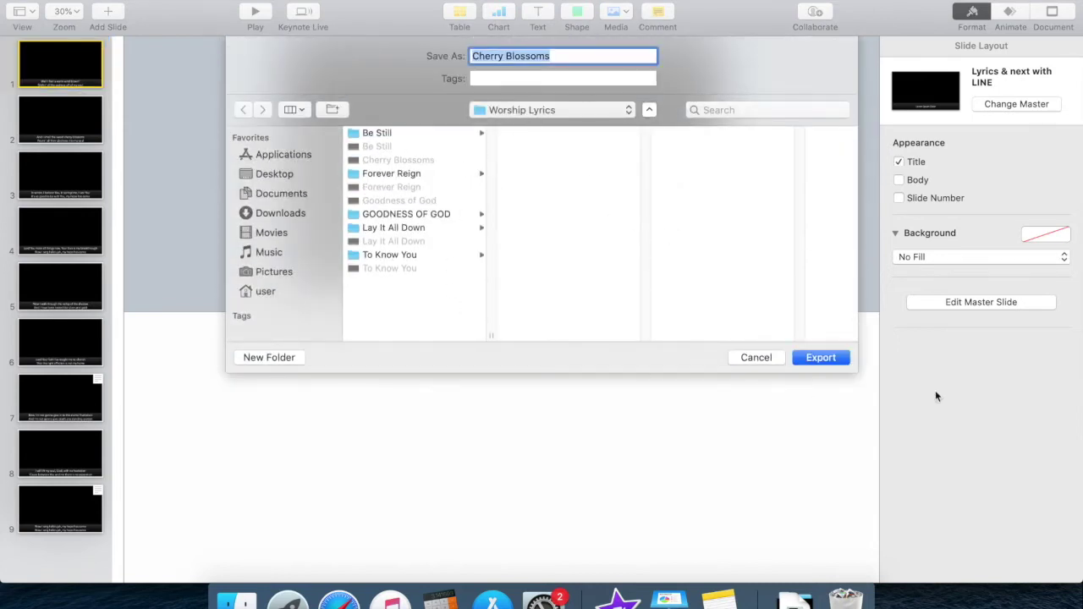
{"action": "left_click", "coordinate": [819, 358]}
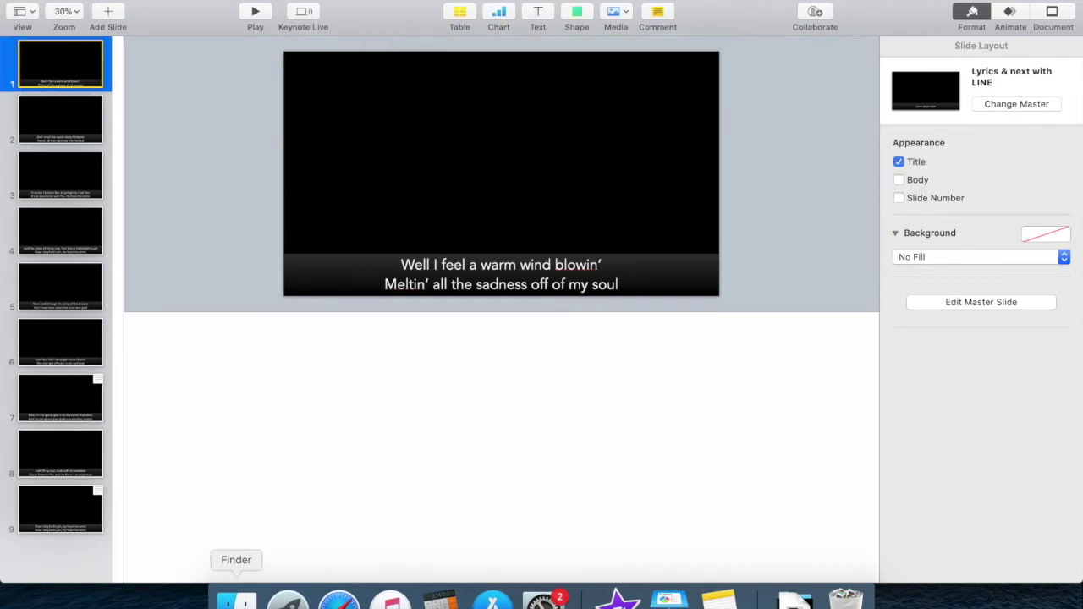
Switch to Finder and open the exported Cherry Blossoms folder in Worship Lyrics
{"action": "left_click", "coordinate": [236, 599]}
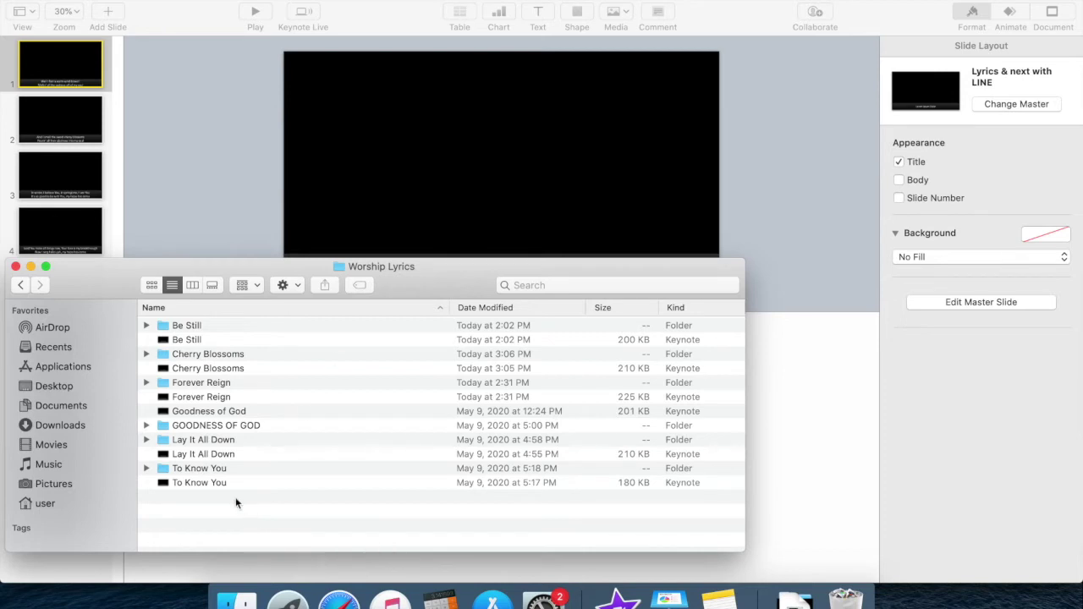
{"action": "double_click", "coordinate": [215, 355]}
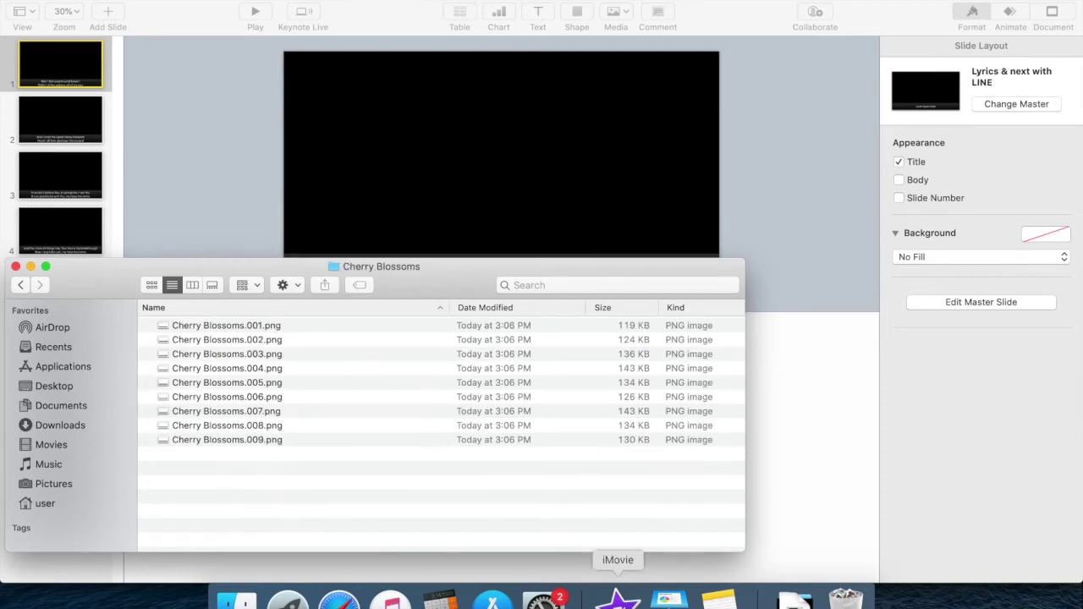
Switch to iMovie and place the playhead at 49:35 in the Sunday Lounge timeline, just before the final audio segment
{"action": "left_click", "coordinate": [617, 599]}
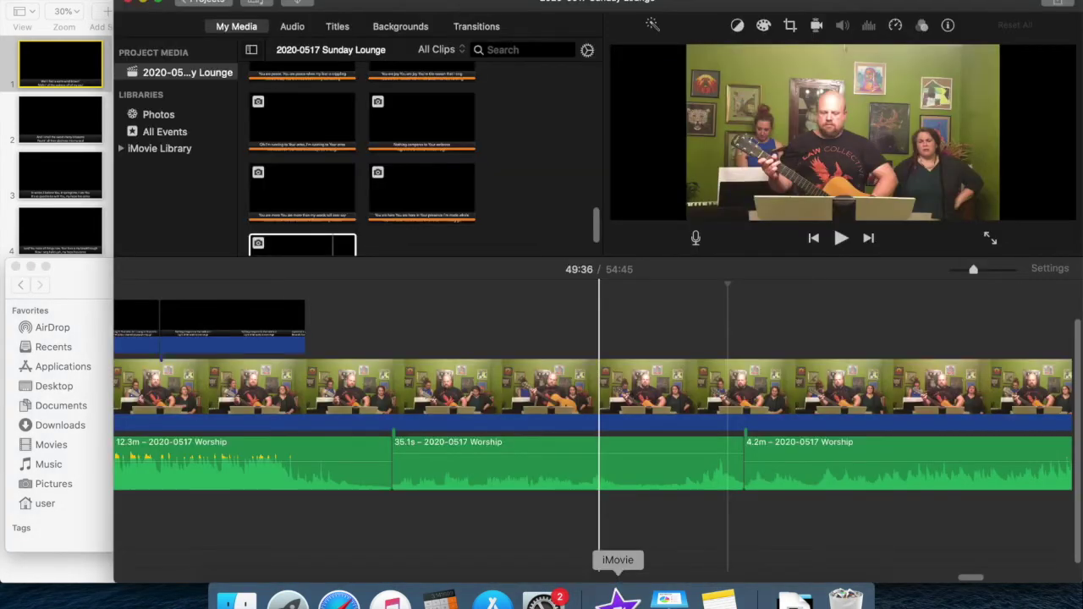
{"action": "left_click", "coordinate": [733, 519]}
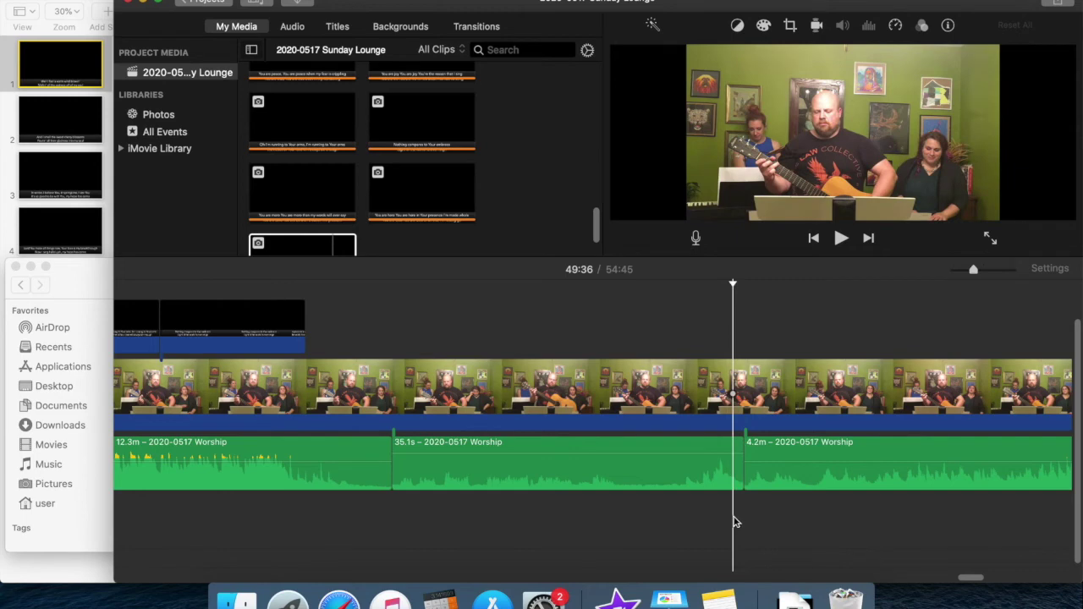
{"action": "left_click_drag", "start_coordinate": [968, 580], "coordinate": [979, 578]}
{"action": "left_click", "coordinate": [210, 335]}
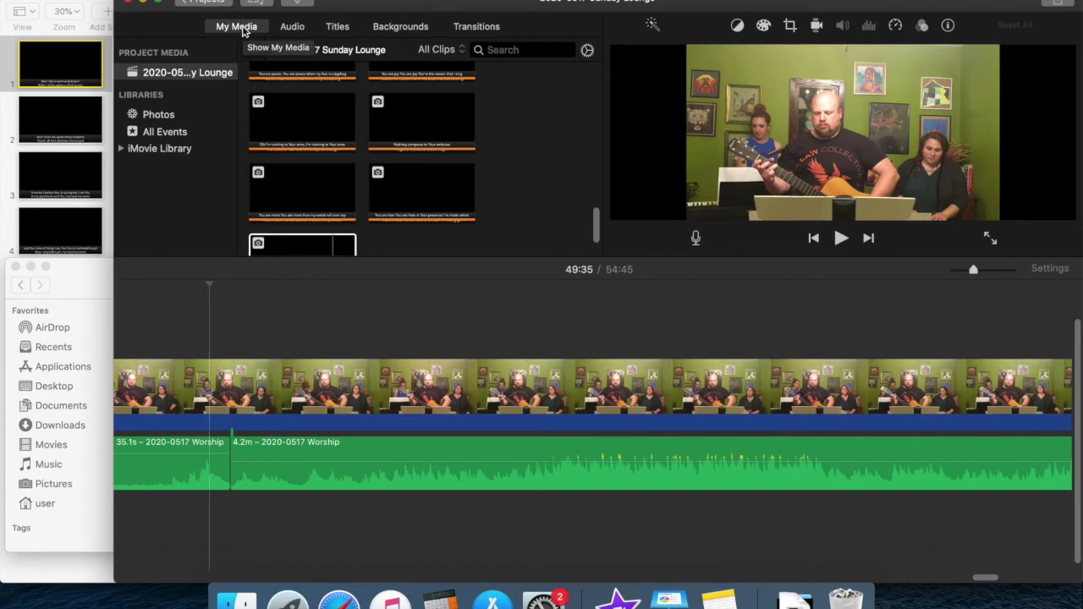
Import all the exported Cherry Blossoms PNG images from the Finder folder into the project's media
{"action": "left_click", "coordinate": [241, 28]}
{"action": "key", "text": "super+Tab"}
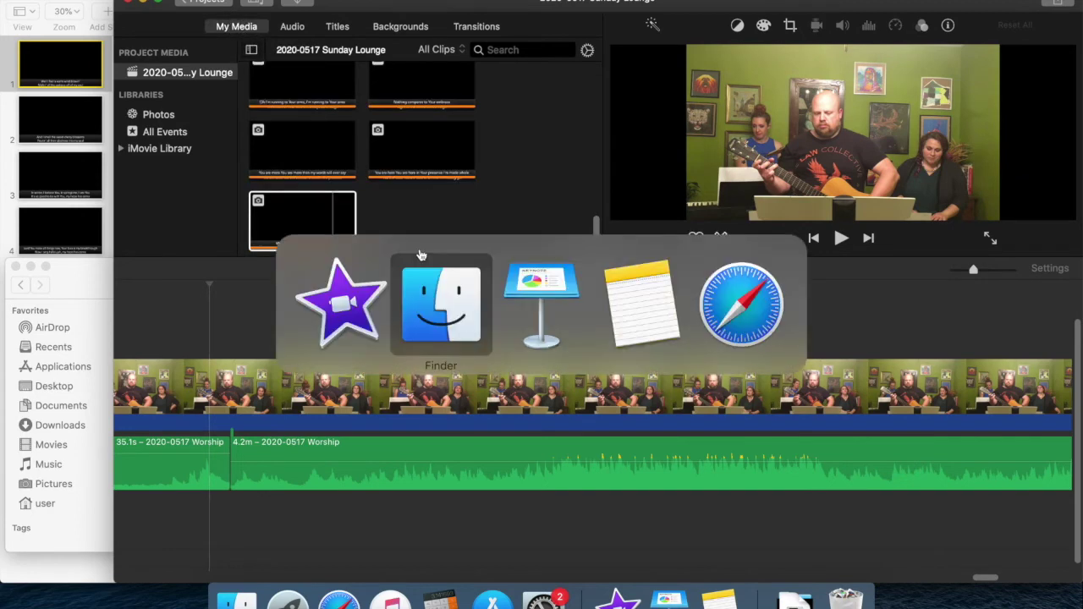
{"action": "left_click_drag", "start_coordinate": [406, 479], "coordinate": [389, 224]}
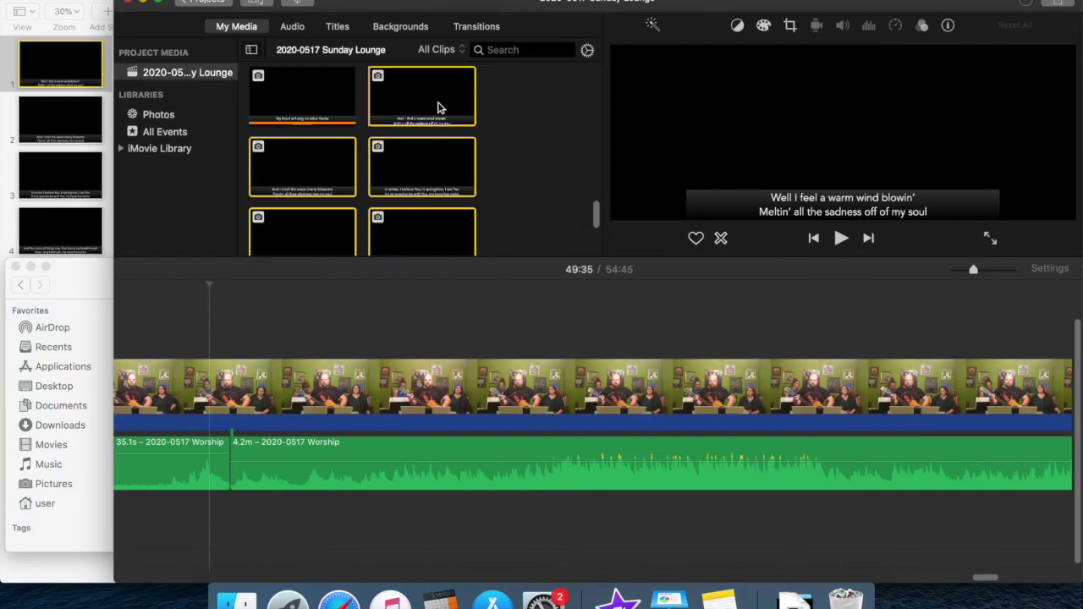
Place the Cherry Blossoms.001 lyric image as an overlay above the video, near where the first sung line begins
{"action": "left_click", "coordinate": [321, 108]}
{"action": "left_click", "coordinate": [410, 115]}
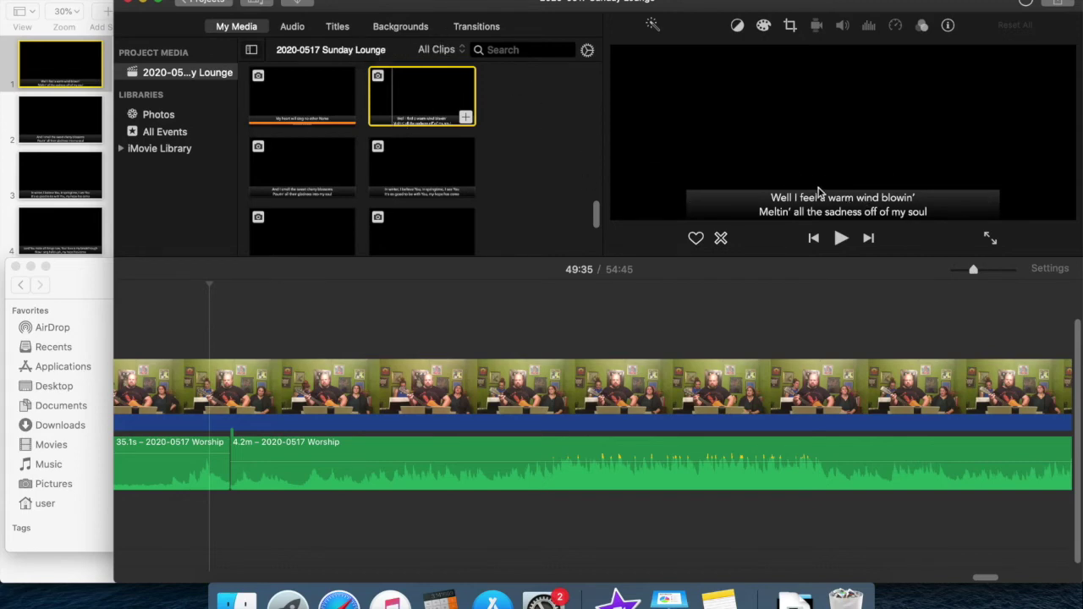
{"action": "left_click", "coordinate": [482, 209]}
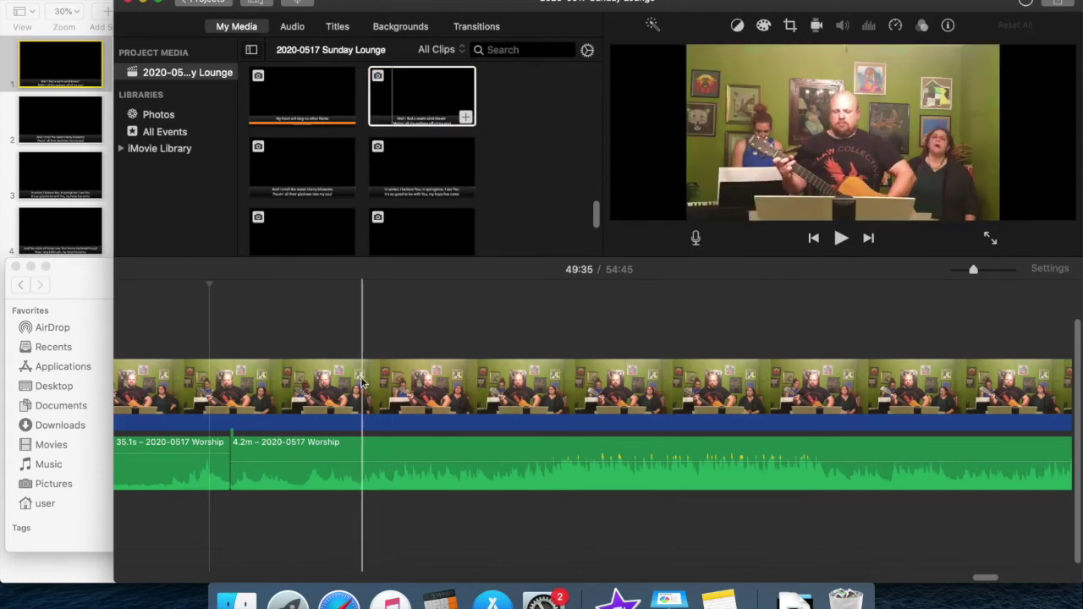
{"action": "left_click", "coordinate": [445, 102]}
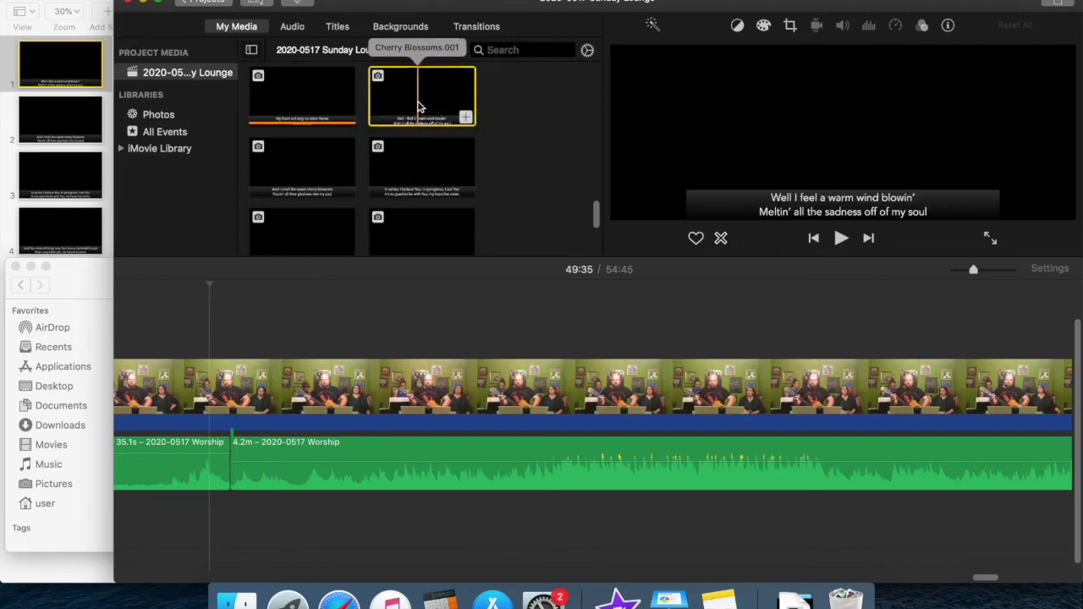
{"action": "left_click_drag", "start_coordinate": [349, 238], "coordinate": [304, 318]}
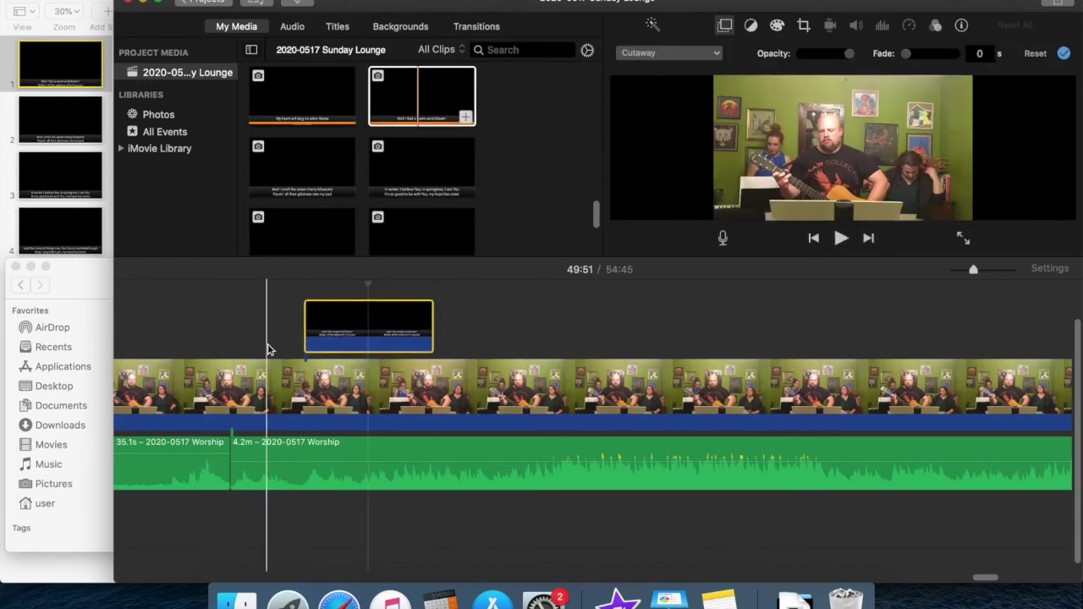
Play the passage from about 49:42 to check the first lyric overlay's start against the vocals
{"action": "left_click", "coordinate": [276, 340]}
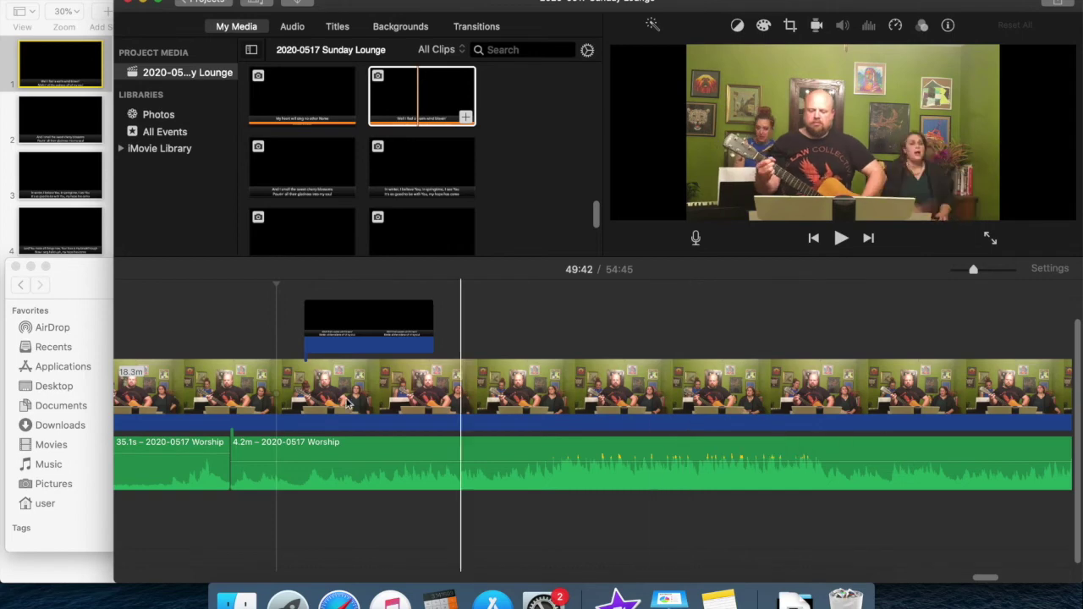
{"action": "left_click", "coordinate": [303, 346]}
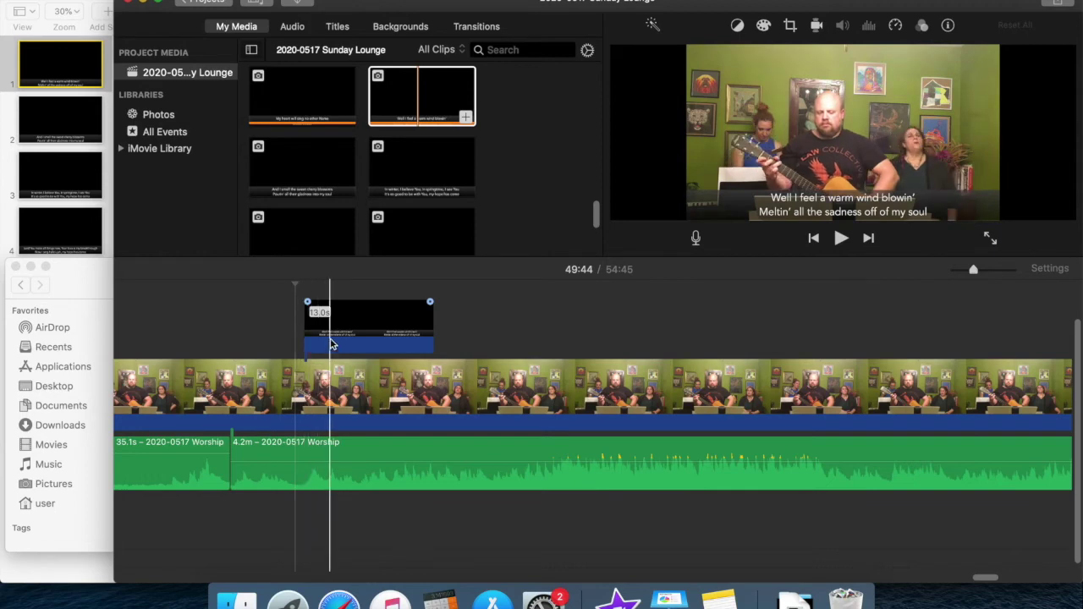
{"action": "key", "text": "space"}
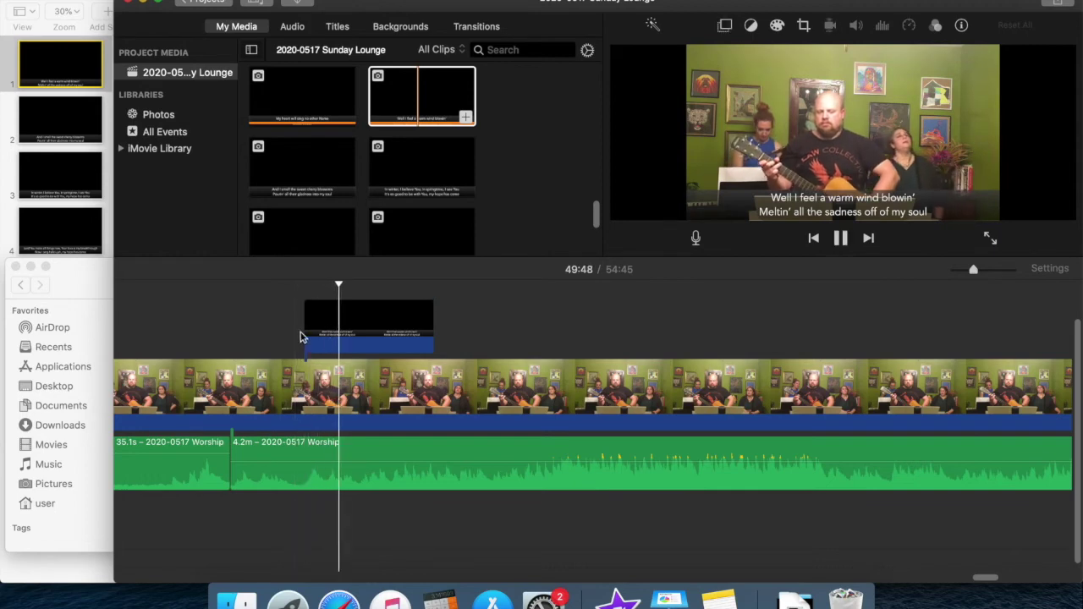
{"action": "left_click", "coordinate": [262, 337]}
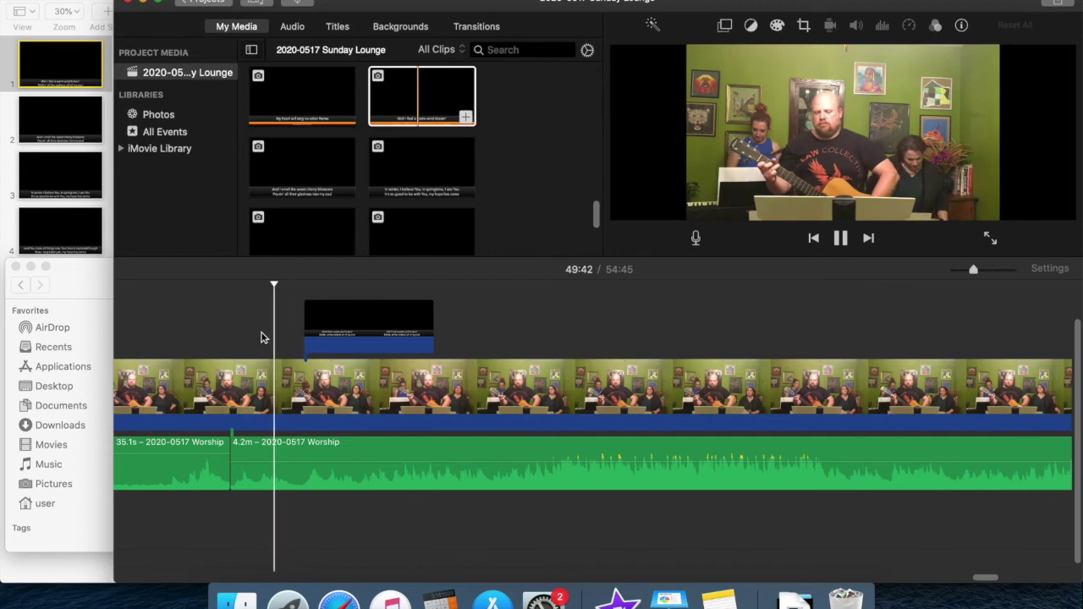
{"action": "key", "text": "space"}
{"action": "left_click", "coordinate": [301, 501]}
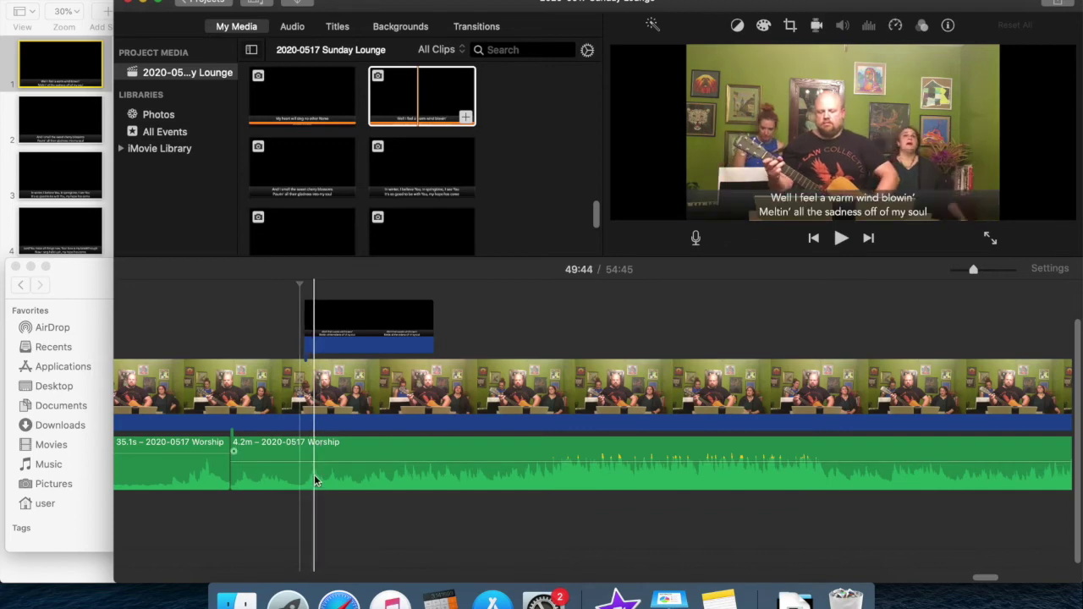
Shift the first lyric overlay slightly earlier to match the vocal entry and add a short fade to it
{"action": "left_click", "coordinate": [356, 326]}
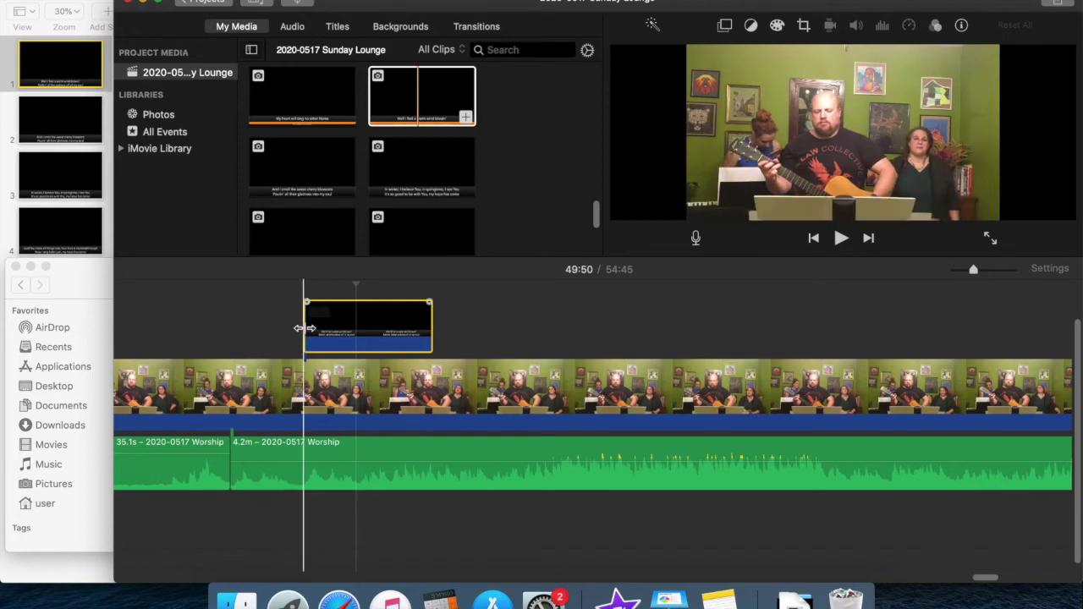
{"action": "left_click_drag", "start_coordinate": [304, 322], "coordinate": [302, 306]}
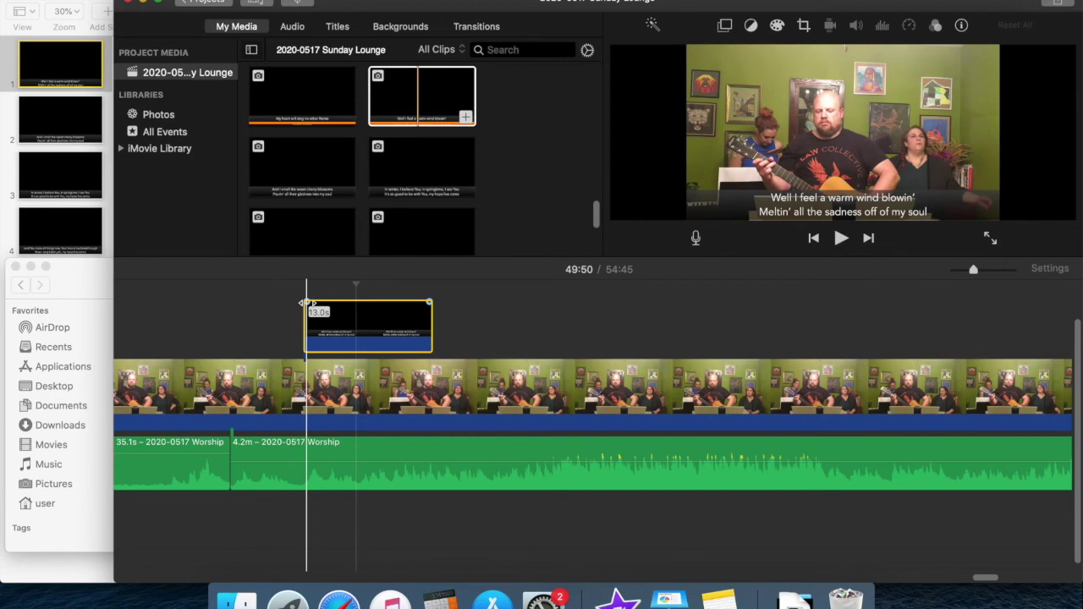
{"action": "left_click_drag", "start_coordinate": [305, 303], "coordinate": [307, 303]}
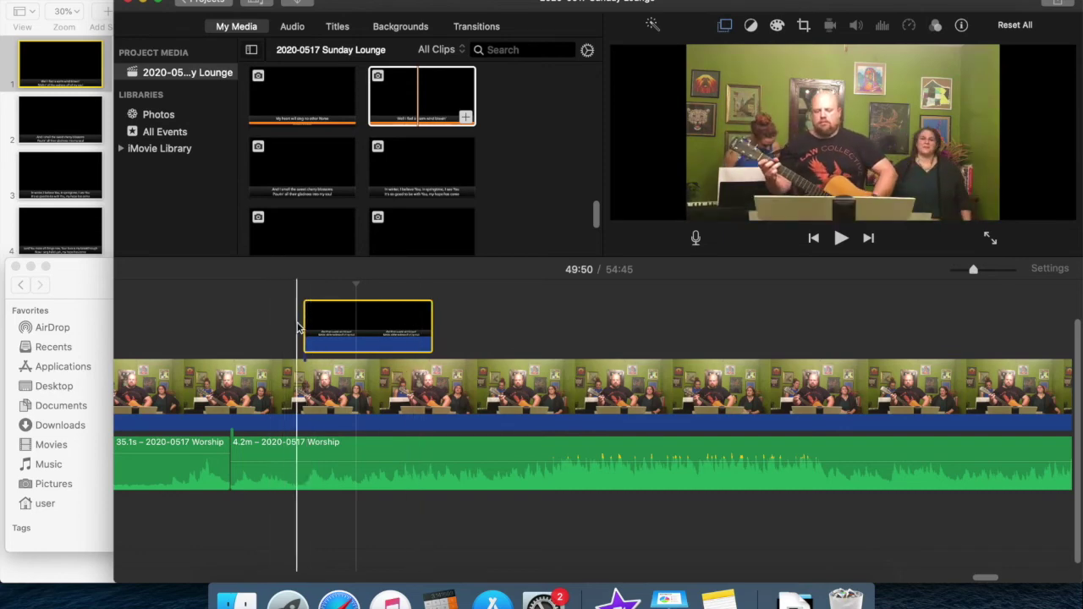
Play from before the first lyric overlay through 49:58 to check its fade and find where the line ends
{"action": "left_click", "coordinate": [298, 328]}
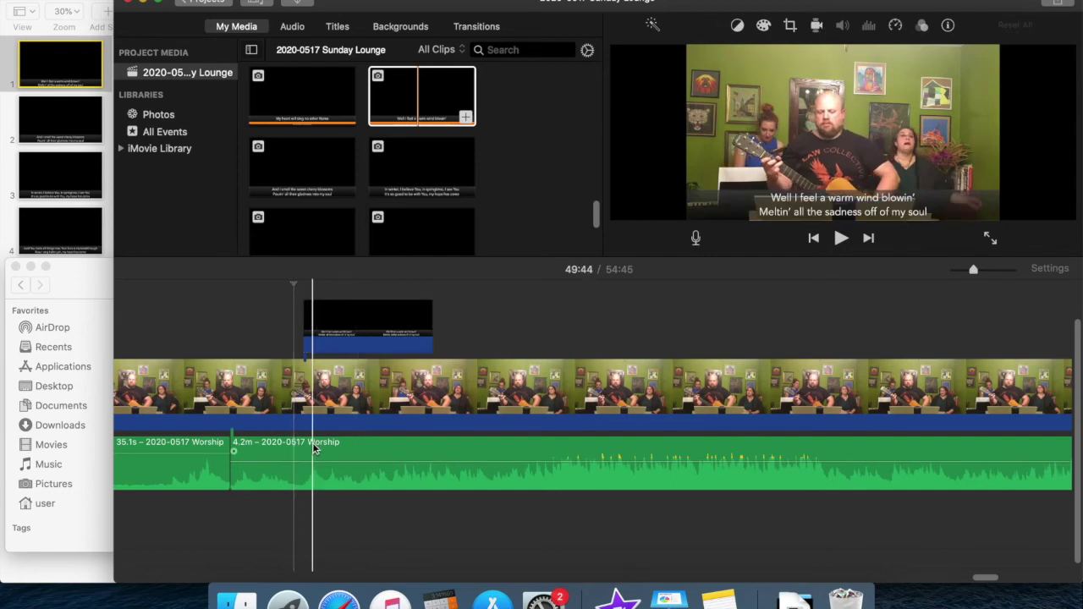
{"action": "key", "text": "space"}
{"action": "left_click", "coordinate": [255, 332]}
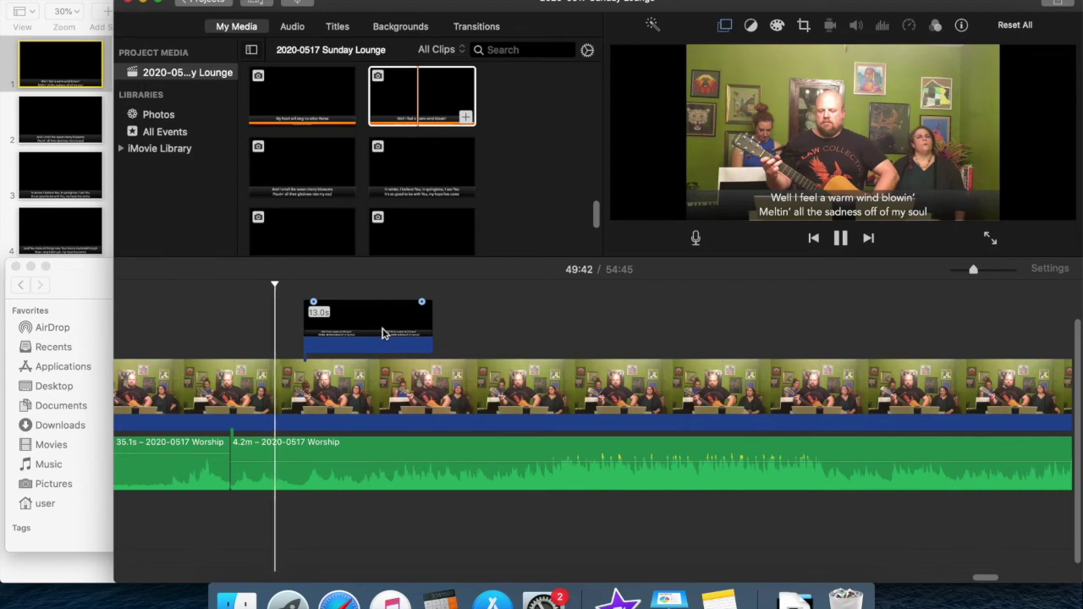
{"action": "key", "text": "space"}
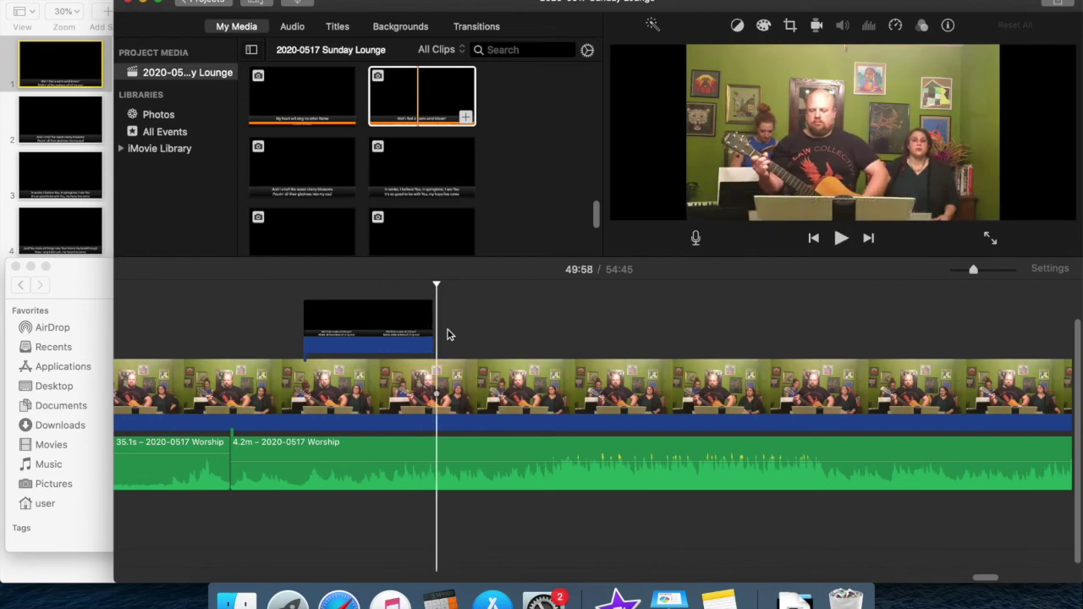
Add a marker on the video at 49:58 and extend the end of the first lyric overlay to it
{"action": "key", "text": "space"}
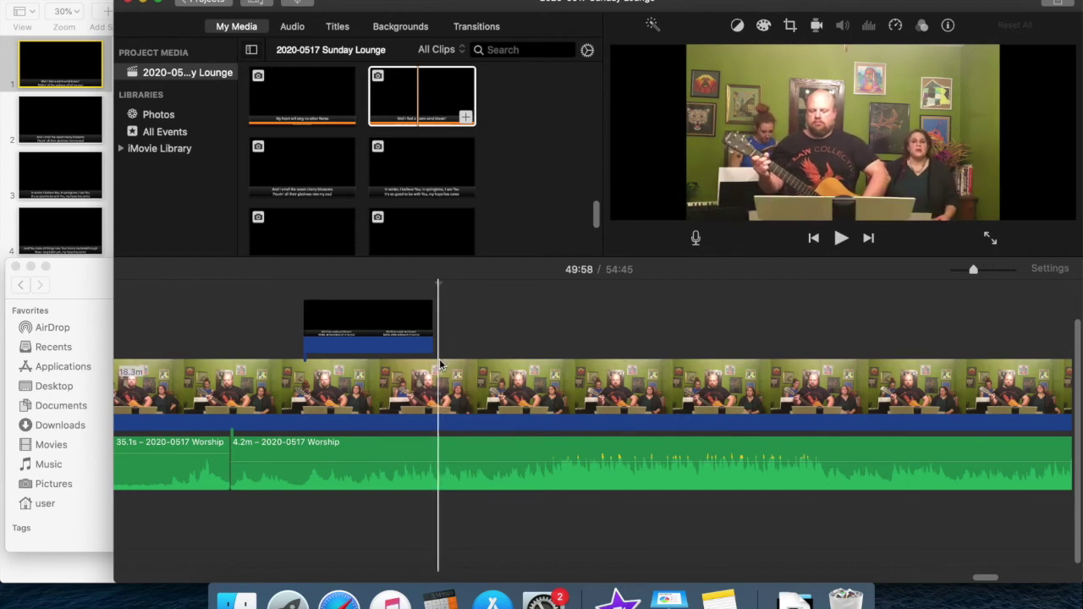
{"action": "left_click", "coordinate": [439, 363]}
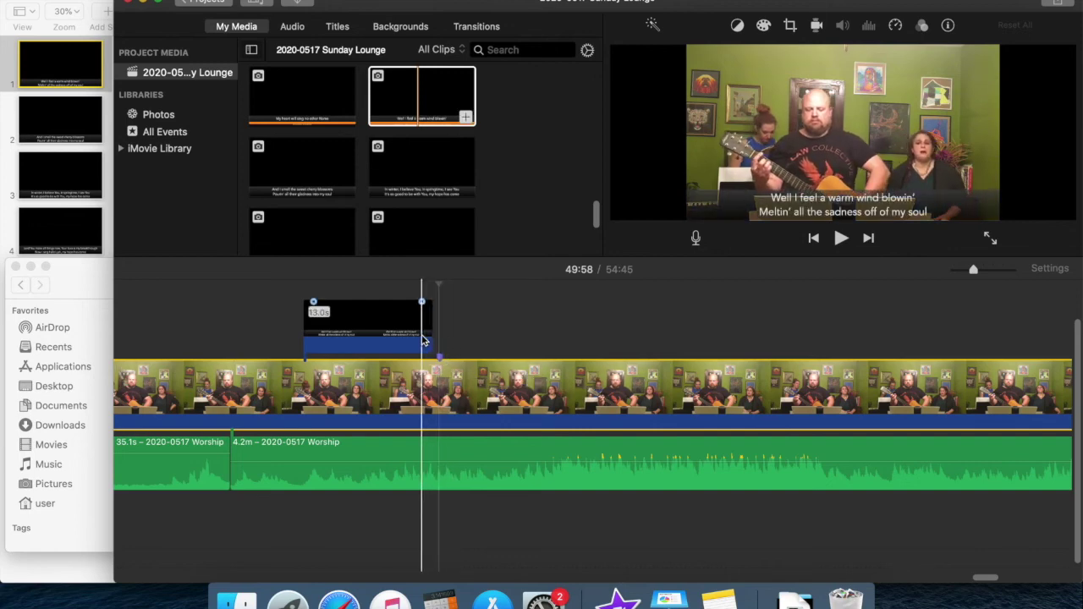
{"action": "left_click", "coordinate": [332, 182]}
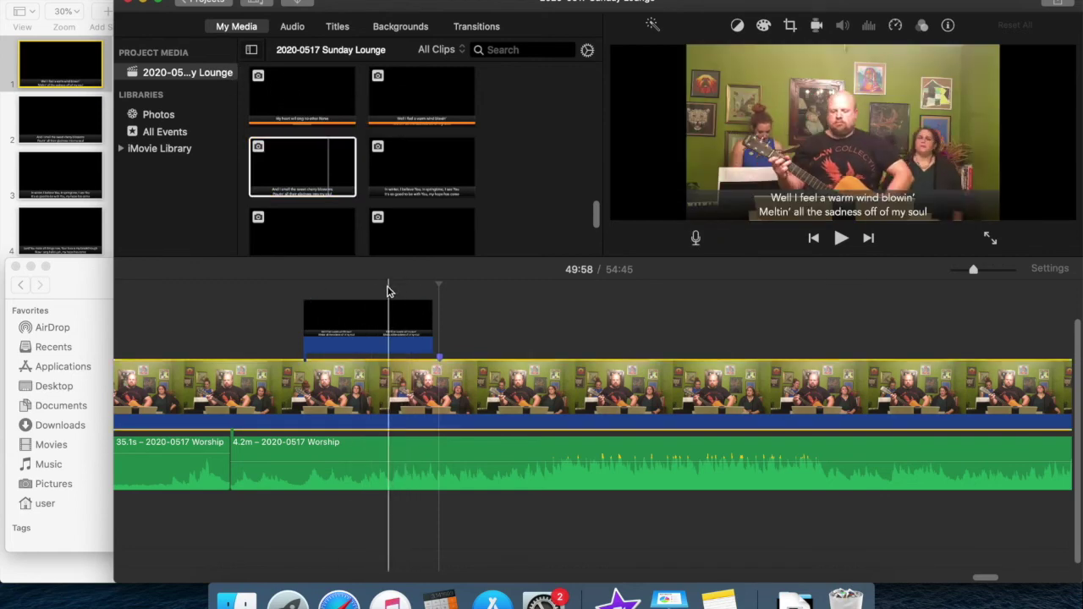
{"action": "left_click_drag", "start_coordinate": [430, 332], "coordinate": [435, 332]}
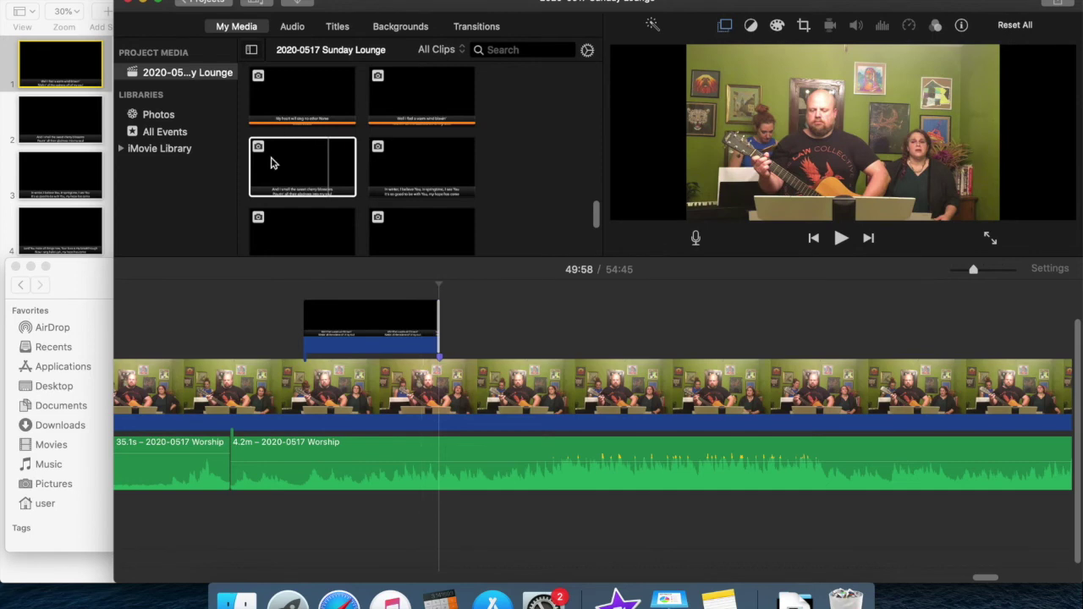
Check the default photo duration in the iMovie preferences and close them without changes
{"action": "left_click", "coordinate": [388, 191]}
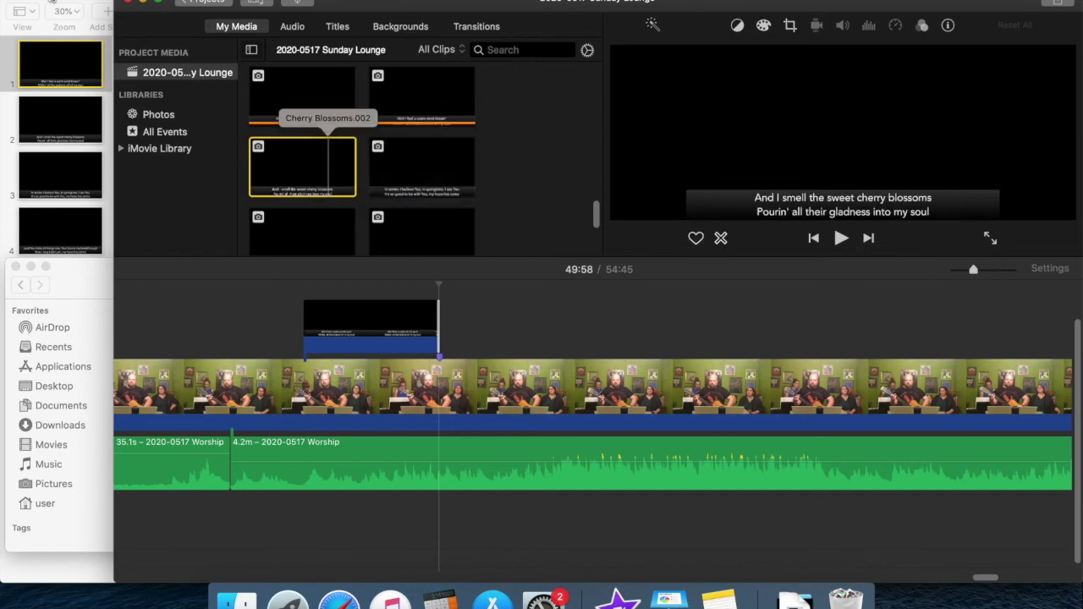
{"action": "left_click", "coordinate": [61, 1]}
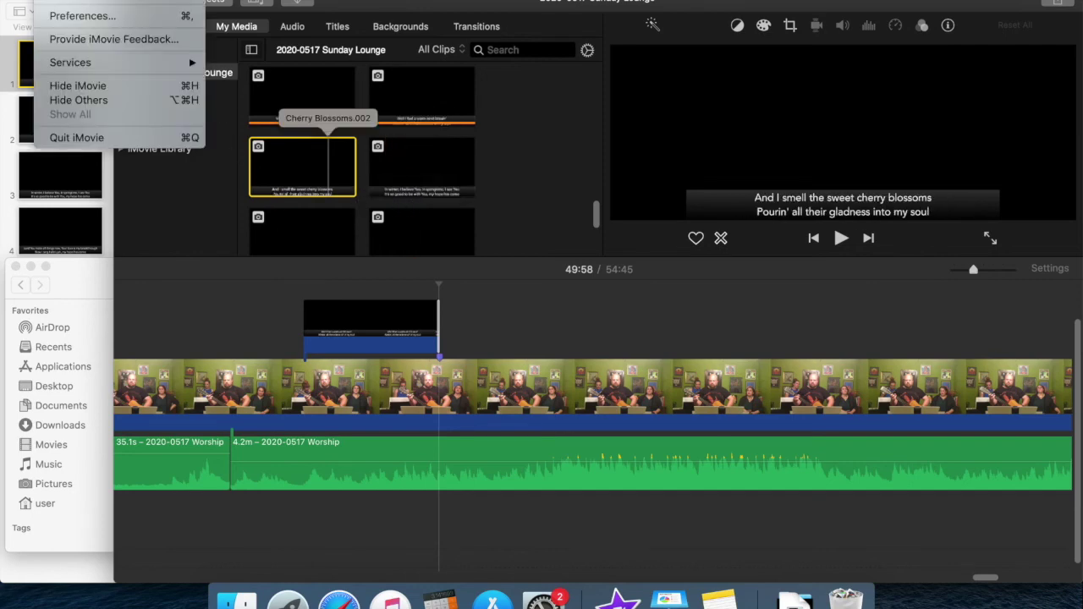
{"action": "left_click", "coordinate": [64, 17]}
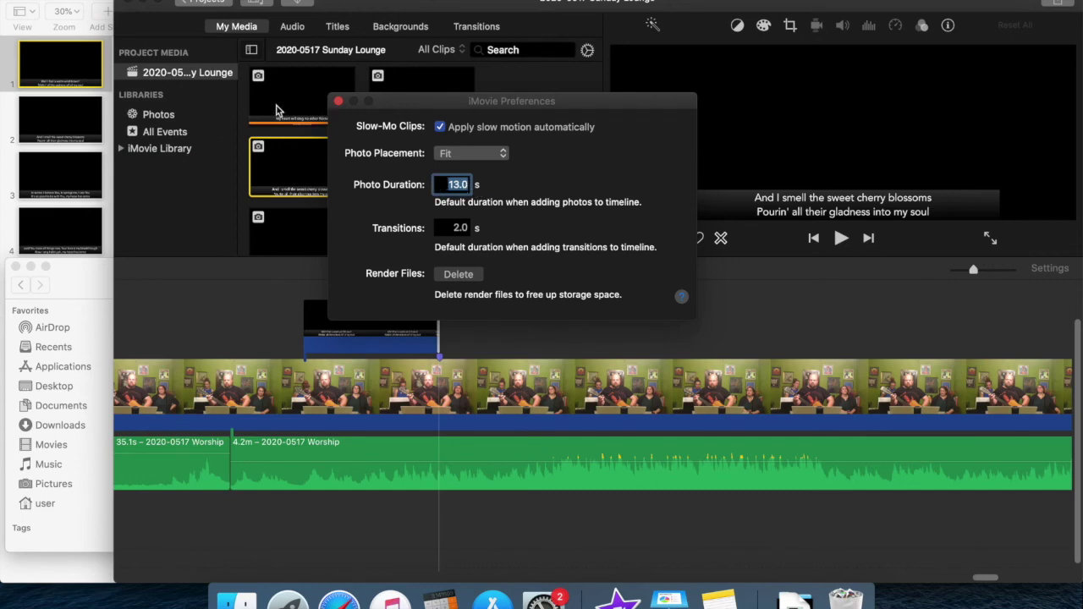
{"action": "left_click", "coordinate": [337, 102]}
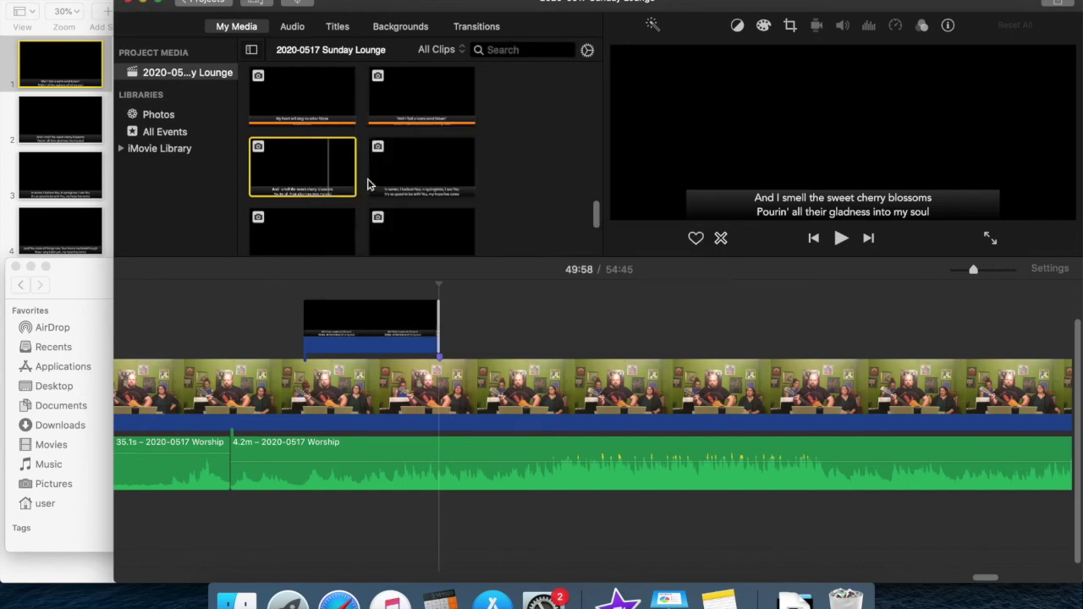
Place the Cherry Blossoms.002 lyric image directly after the first overlay and give it a fade of about 1.075 s
{"action": "left_click", "coordinate": [418, 169]}
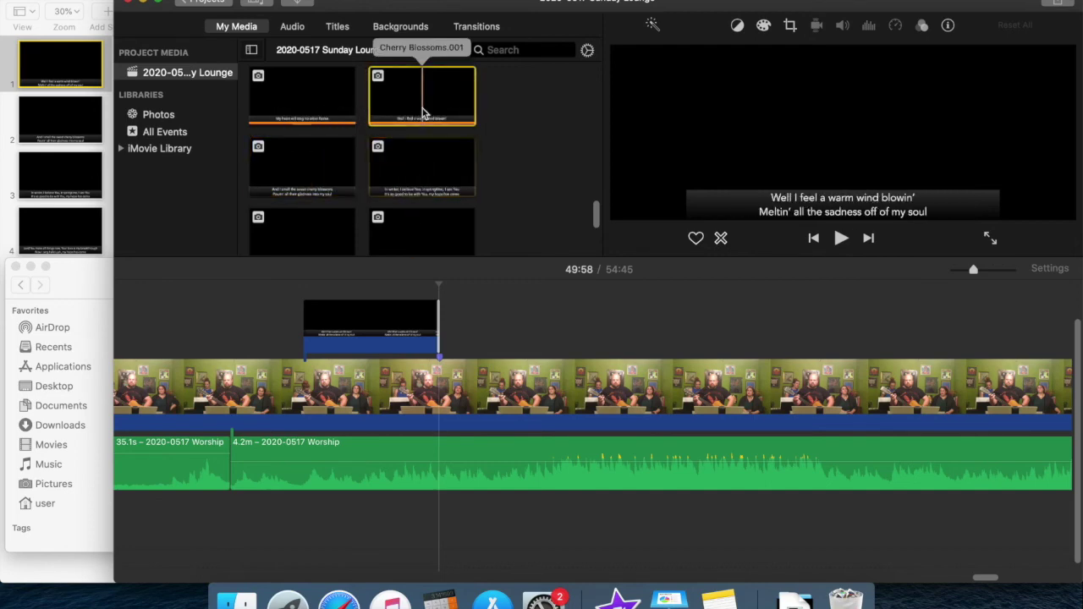
{"action": "left_click", "coordinate": [330, 165]}
{"action": "left_click_drag", "start_coordinate": [300, 175], "coordinate": [417, 204]}
{"action": "left_click_drag", "start_coordinate": [452, 270], "coordinate": [441, 302]}
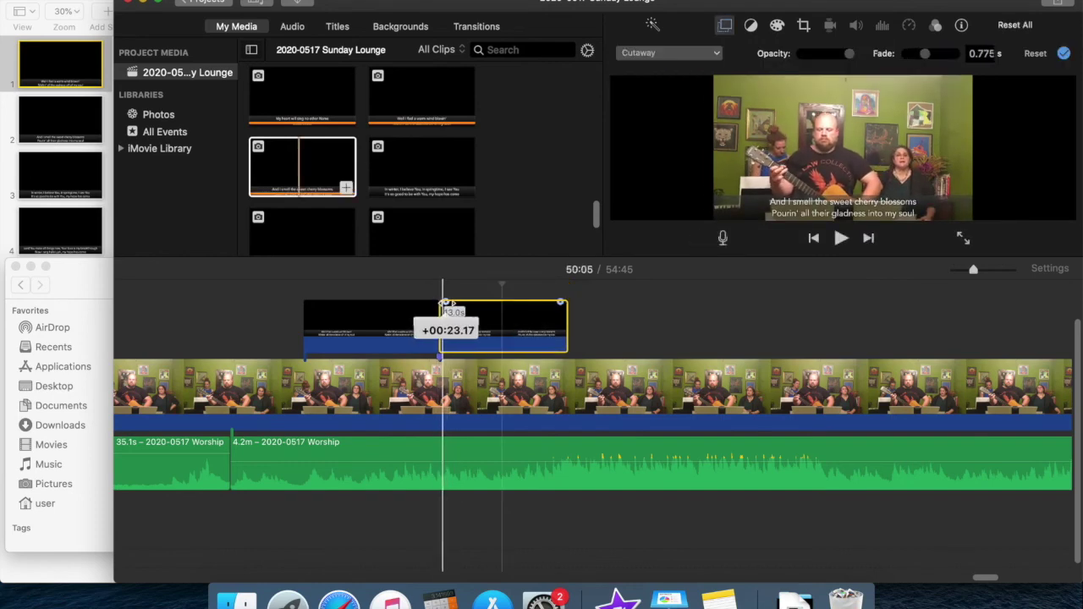
{"action": "left_click_drag", "start_coordinate": [451, 308], "coordinate": [443, 302]}
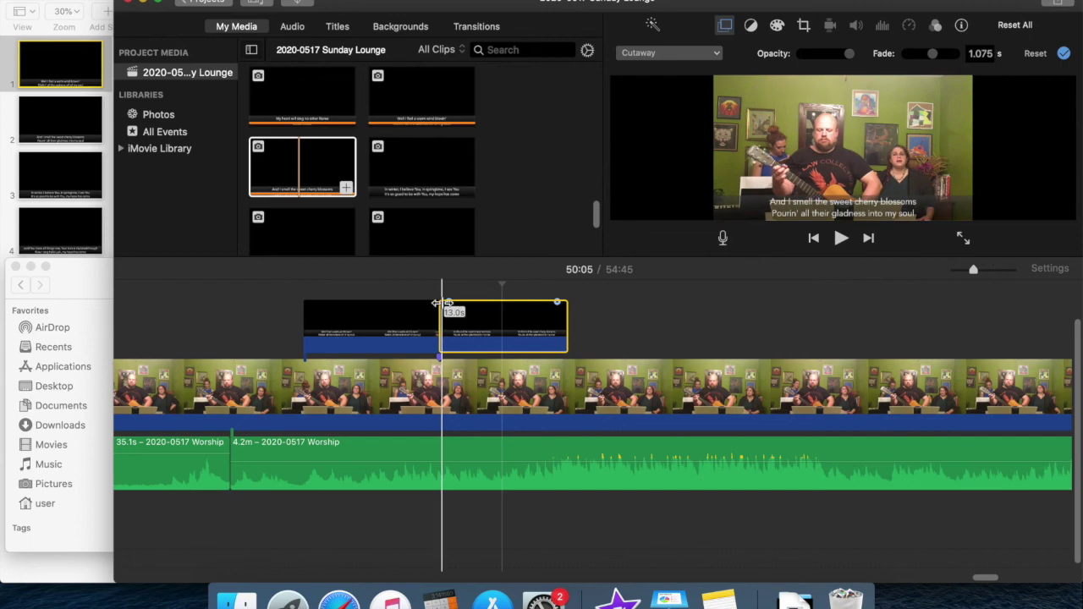
Play through the second lyric overlay and extend its end slightly past 50:11 to fit the vocals
{"action": "left_click", "coordinate": [432, 293]}
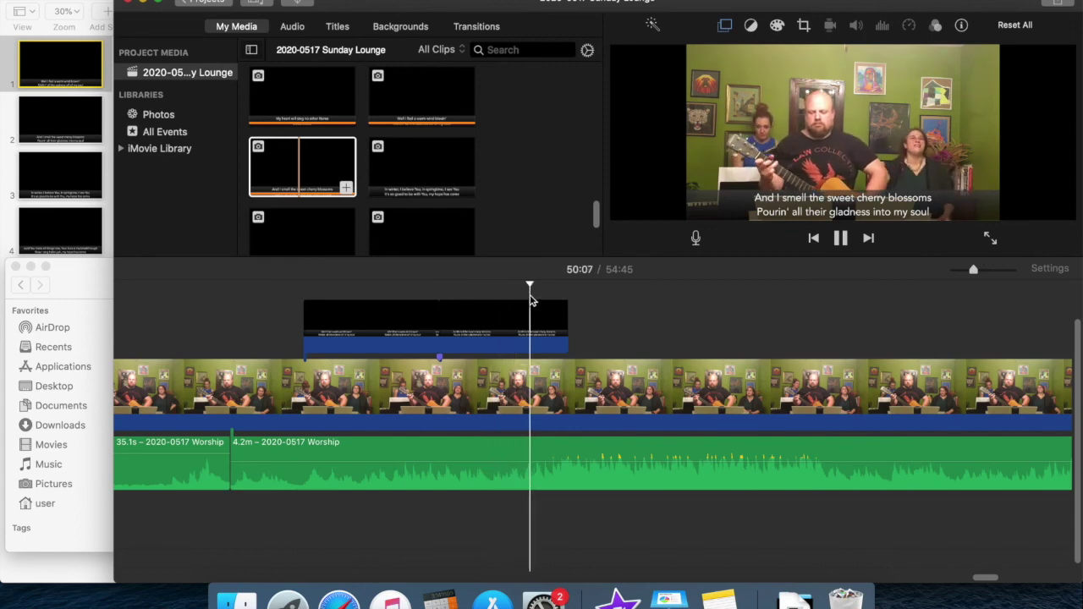
{"action": "key", "text": "space"}
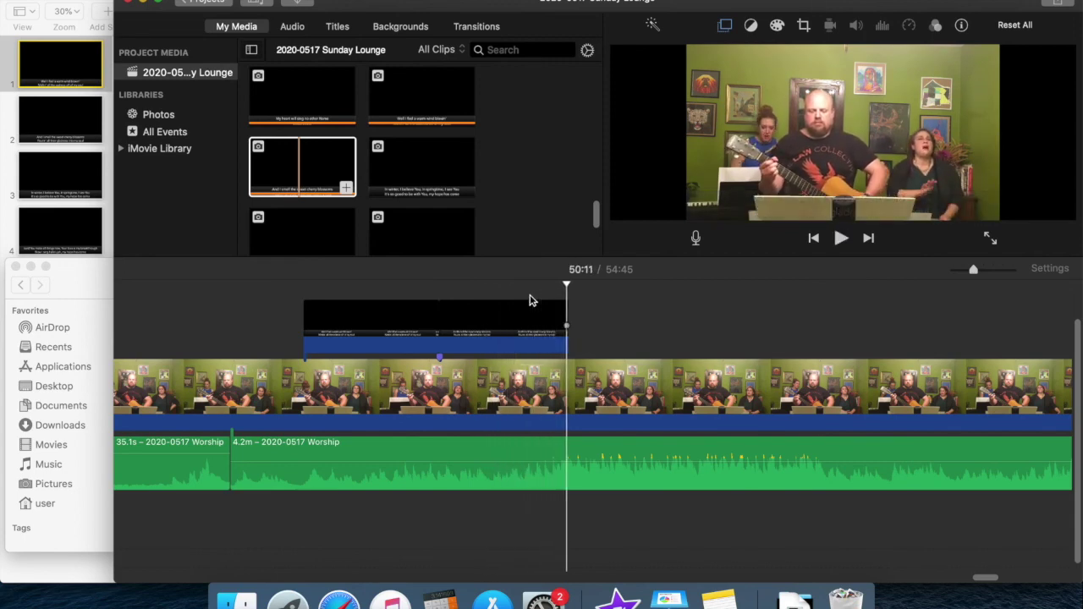
{"action": "left_click", "coordinate": [560, 289]}
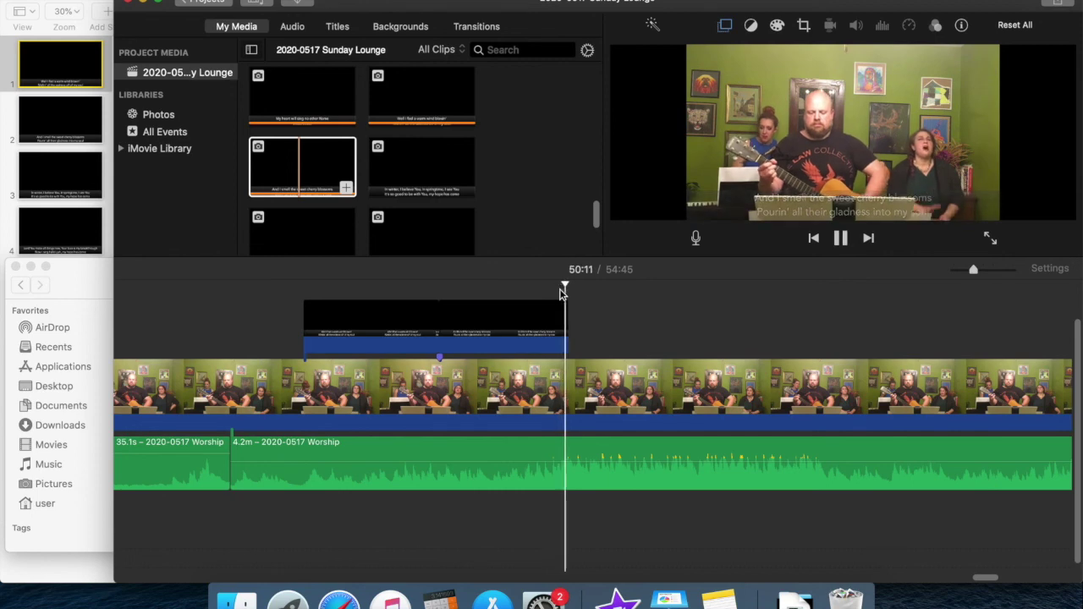
{"action": "left_click", "coordinate": [563, 313]}
{"action": "left_click_drag", "start_coordinate": [563, 313], "coordinate": [569, 318]}
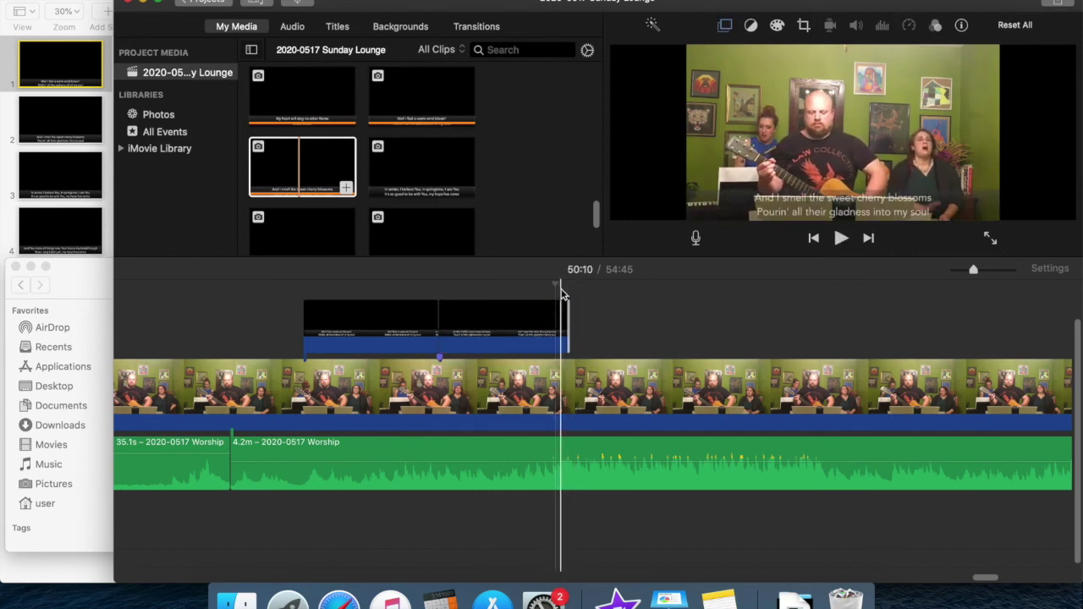
Place the "In winter, I believe You" lyric image directly after the second overlay, give it a short fade and play through it
{"action": "left_click", "coordinate": [462, 192]}
{"action": "left_click_drag", "start_coordinate": [478, 193], "coordinate": [573, 321]}
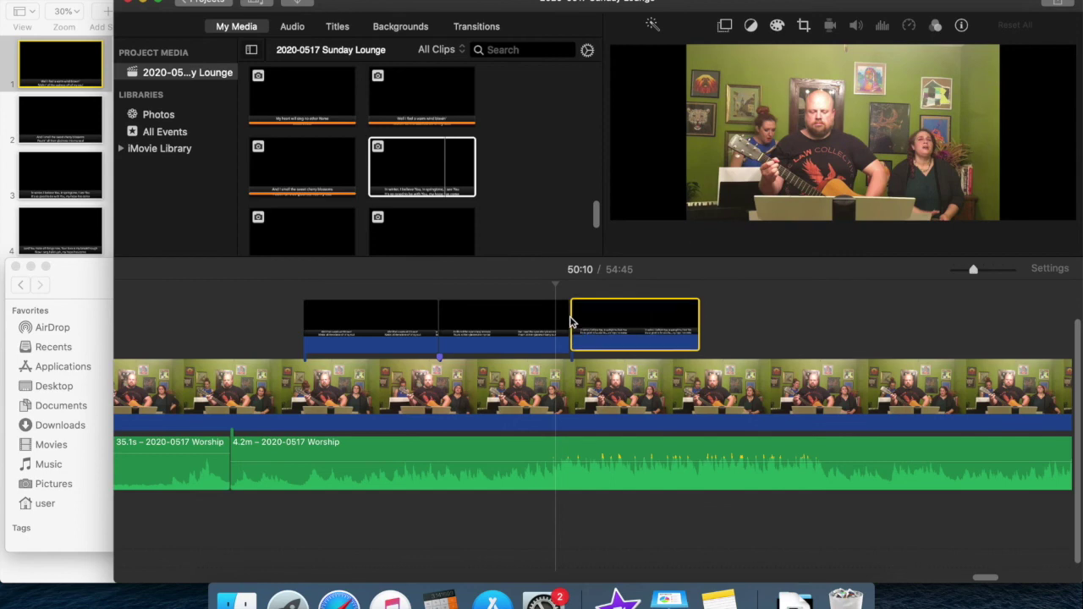
{"action": "left_click", "coordinate": [639, 314]}
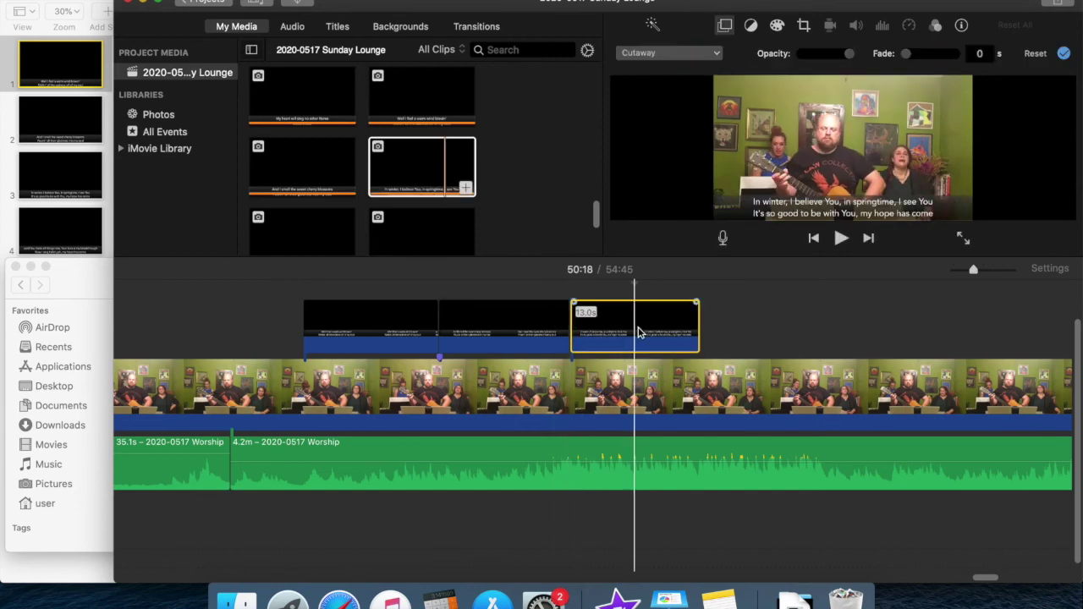
{"action": "left_click", "coordinate": [561, 292]}
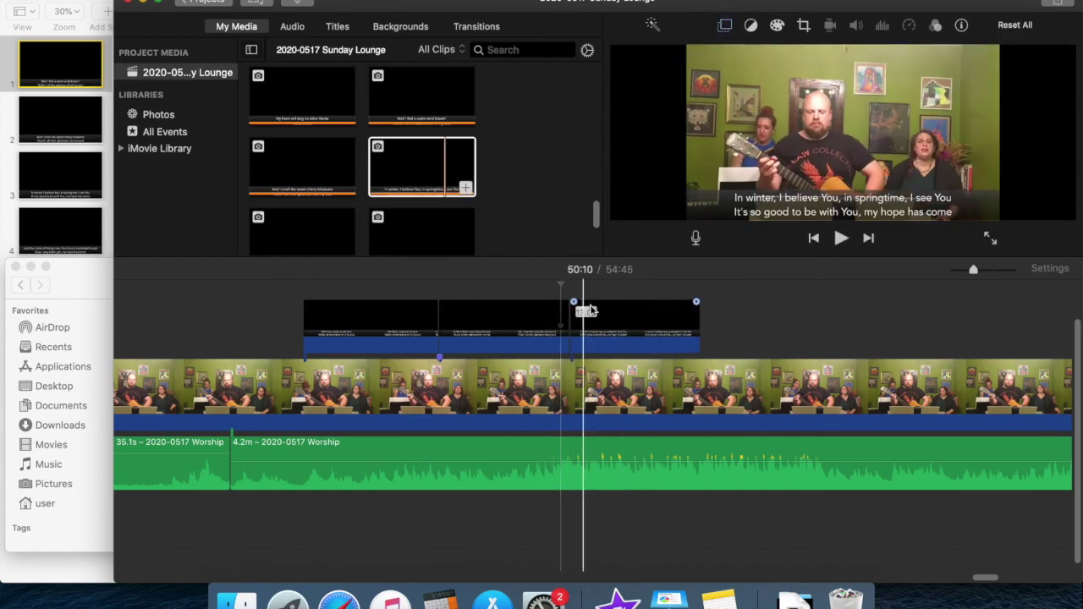
{"action": "left_click_drag", "start_coordinate": [575, 303], "coordinate": [578, 303]}
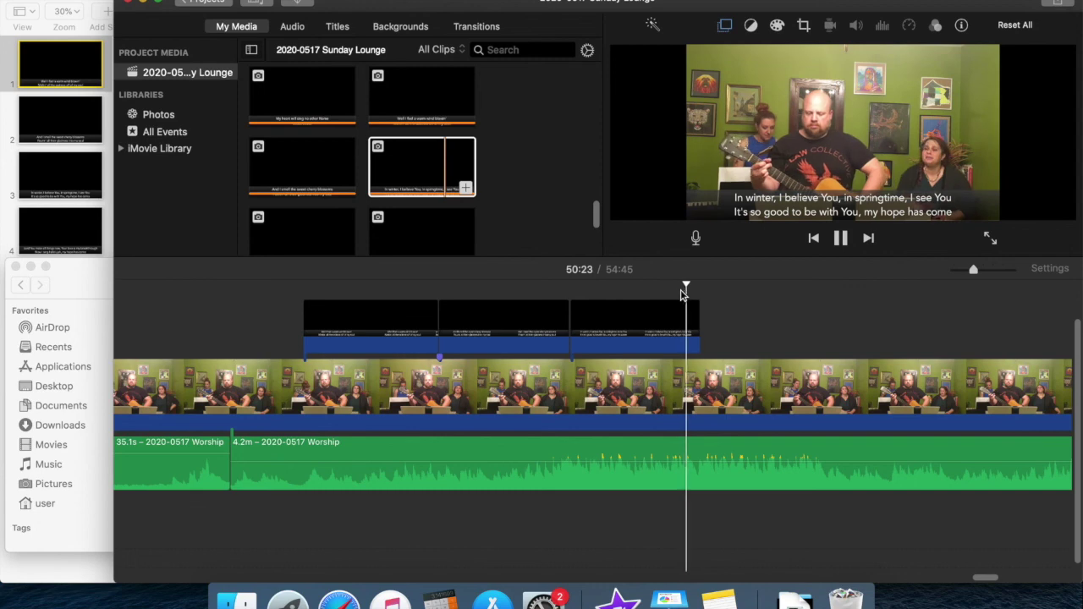
{"action": "key", "text": "space"}
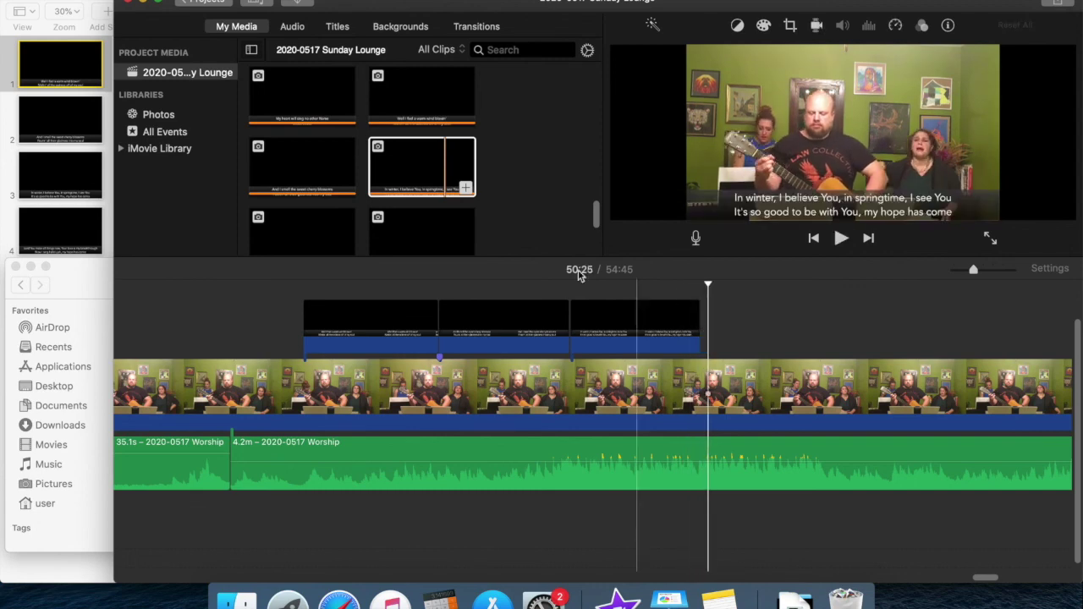
Place the Cherry Blossoms.004 lyric image directly after the third overlay and give it a fade of about 1.131 s
{"action": "left_click", "coordinate": [332, 229]}
{"action": "scroll", "coordinate": [338, 232], "scroll_direction": "down", "scroll_amount": 1}
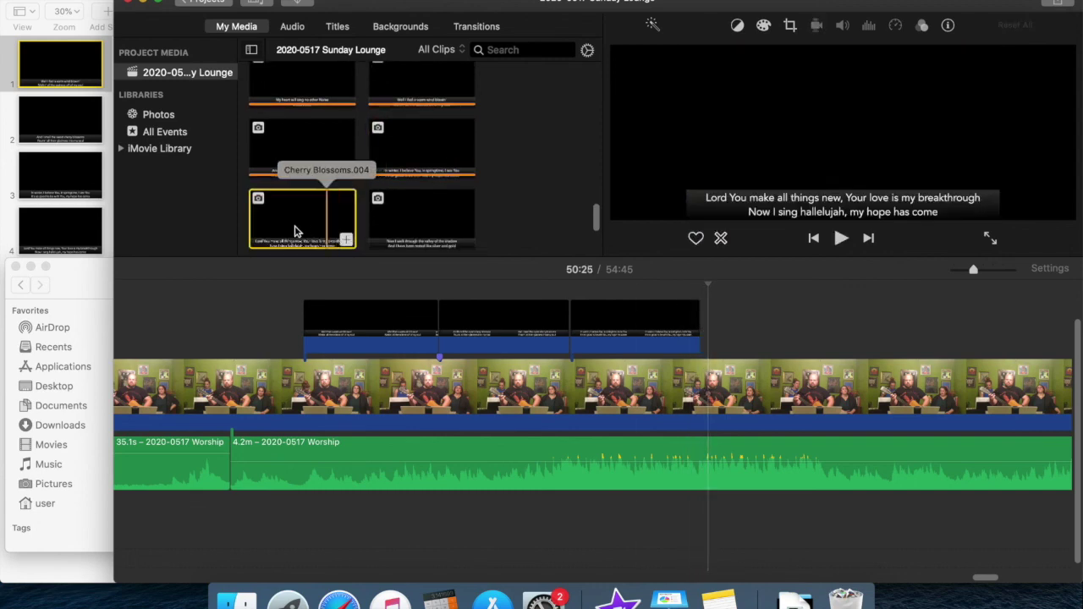
{"action": "left_click_drag", "start_coordinate": [306, 229], "coordinate": [702, 305]}
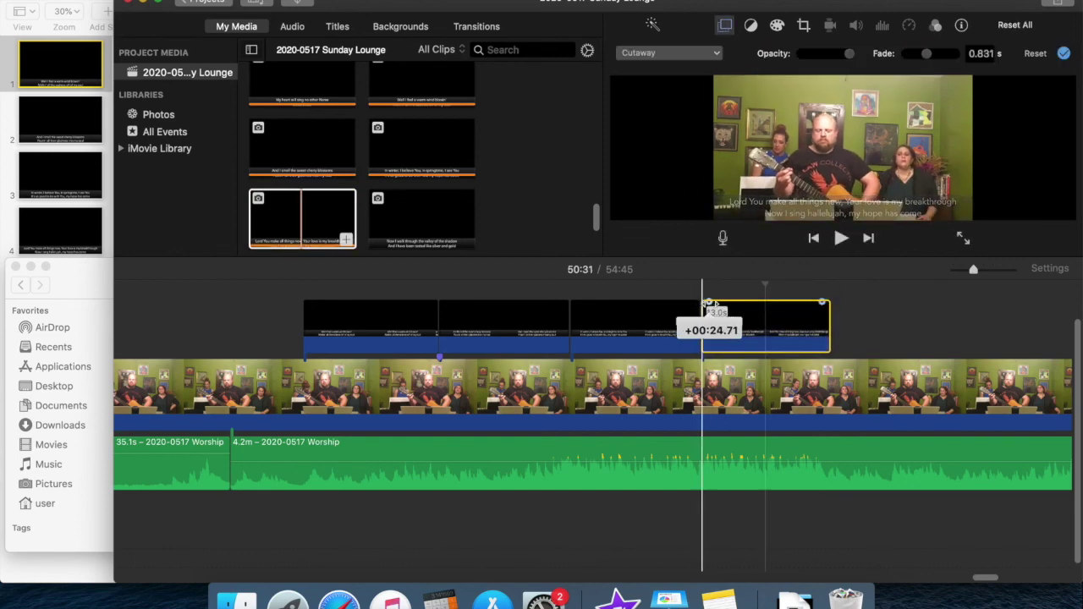
{"action": "left_click_drag", "start_coordinate": [709, 304], "coordinate": [707, 304]}
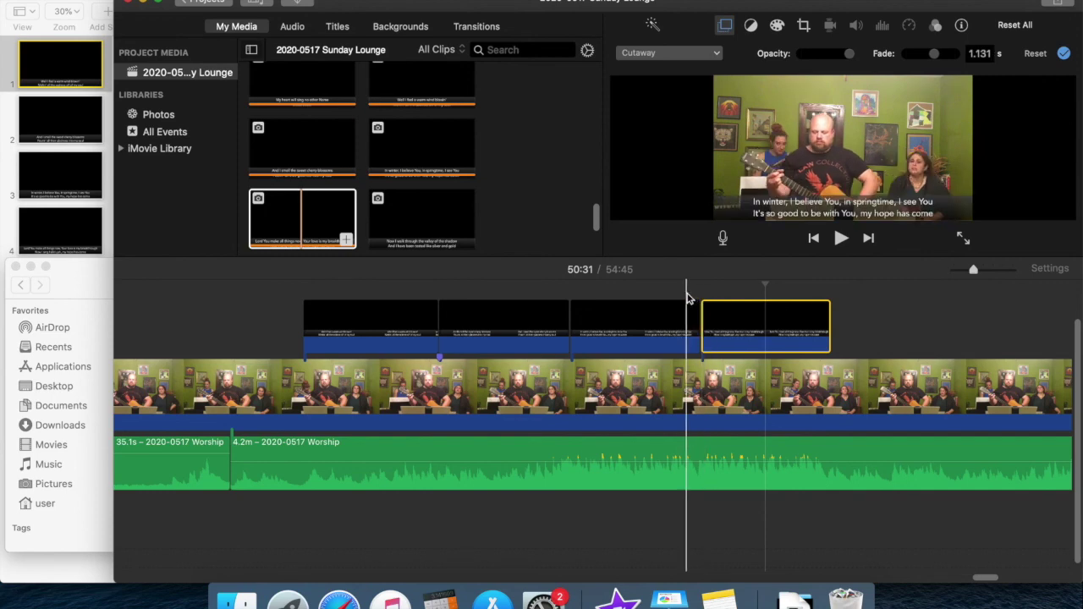
Play the change from the third to the fourth lyric overlay and the fourth overlay's ending to check their timing
{"action": "left_click", "coordinate": [686, 292]}
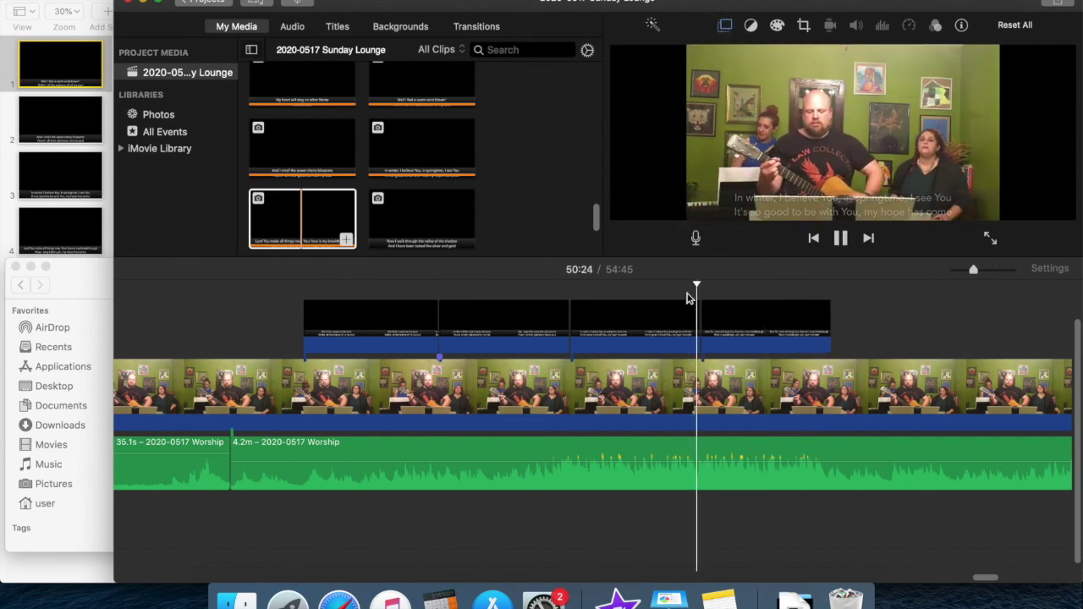
{"action": "left_click", "coordinate": [809, 292]}
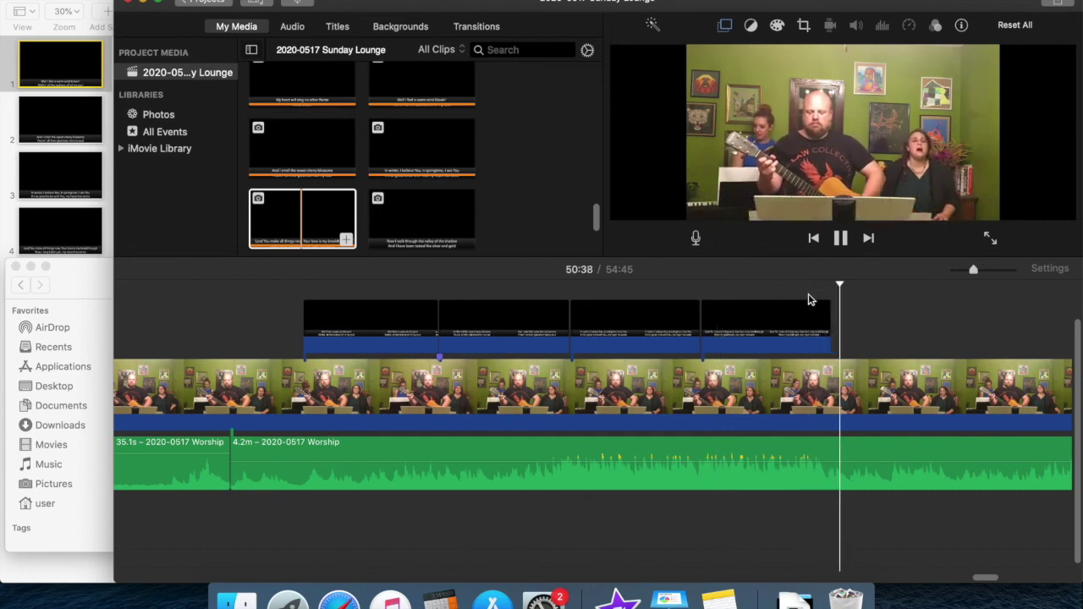
{"action": "mouse_move", "coordinate": [814, 307]}
{"action": "key", "text": "space"}
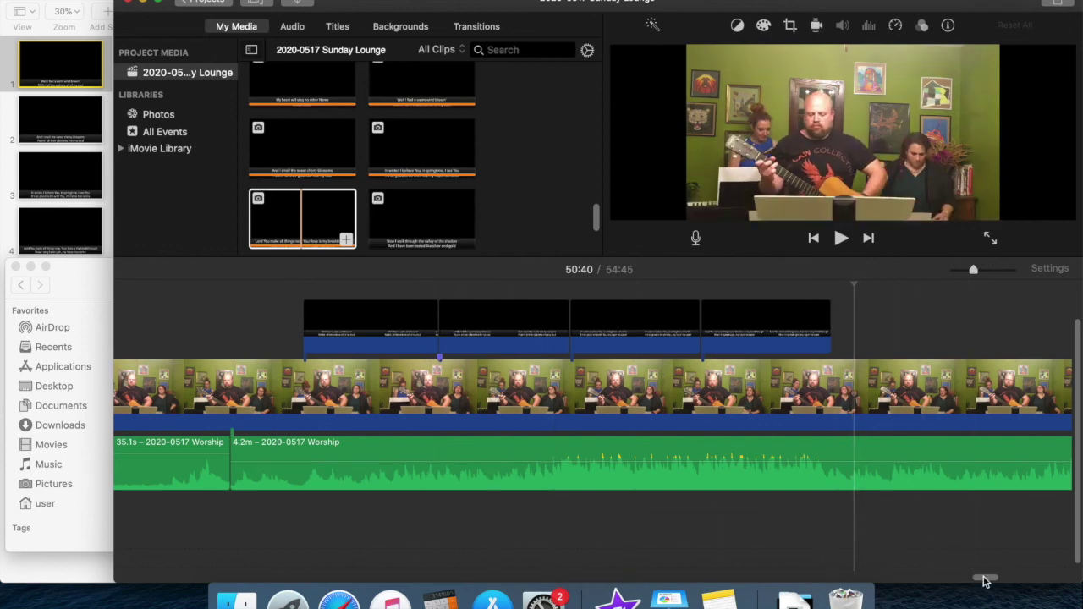
Copy the third and fourth lyric overlays together and paste the pair above the video where the chorus repeats
{"action": "scroll", "coordinate": [986, 580], "scroll_direction": "right", "scroll_amount": 3}
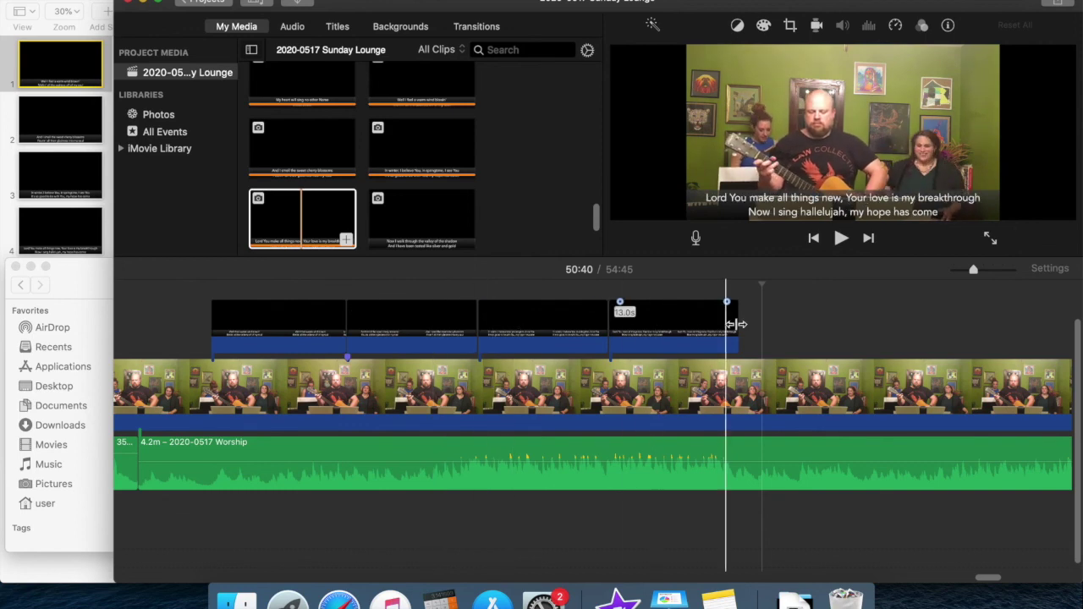
{"action": "left_click", "coordinate": [457, 212]}
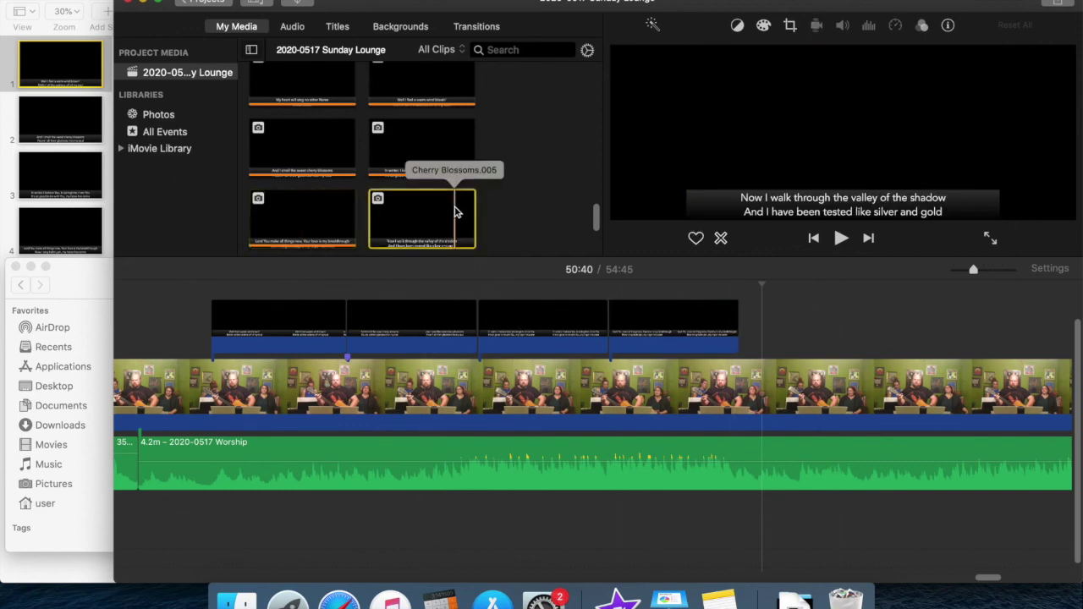
{"action": "left_click", "coordinate": [308, 229]}
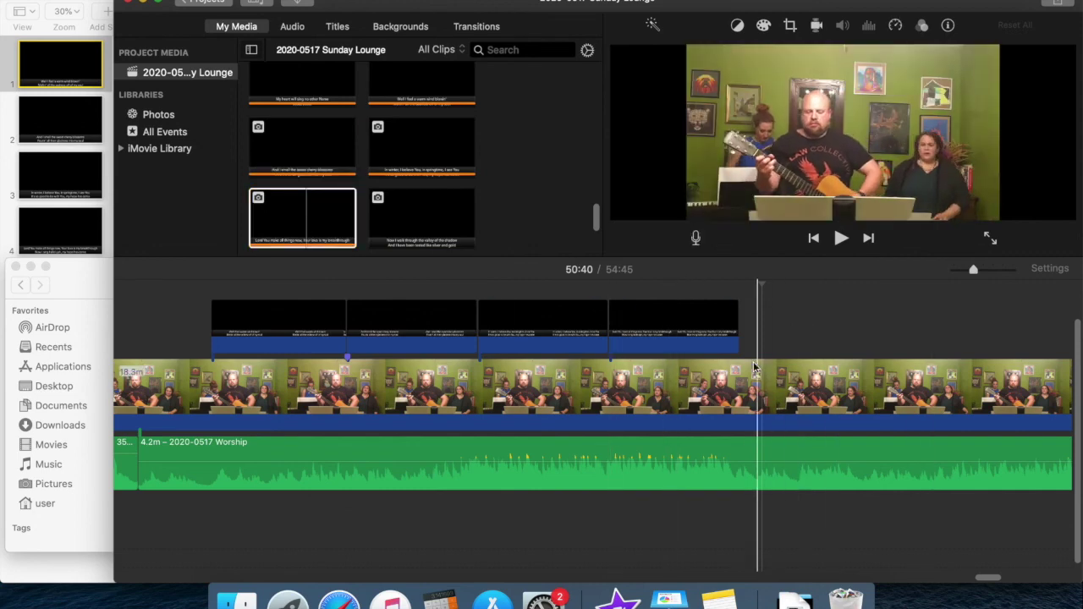
{"action": "left_click", "coordinate": [425, 171]}
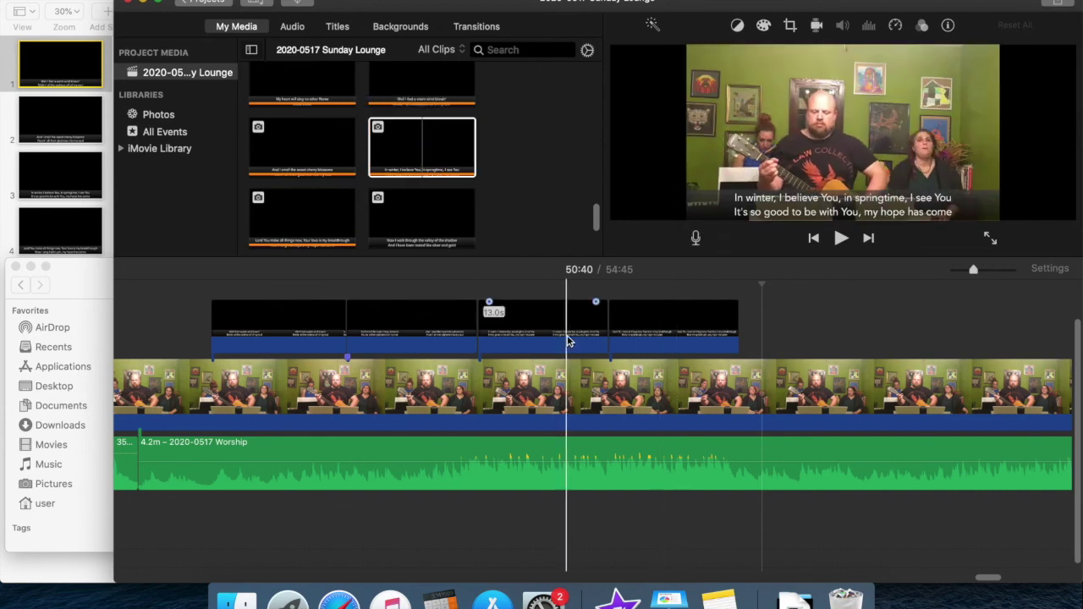
{"action": "left_click", "coordinate": [566, 326]}
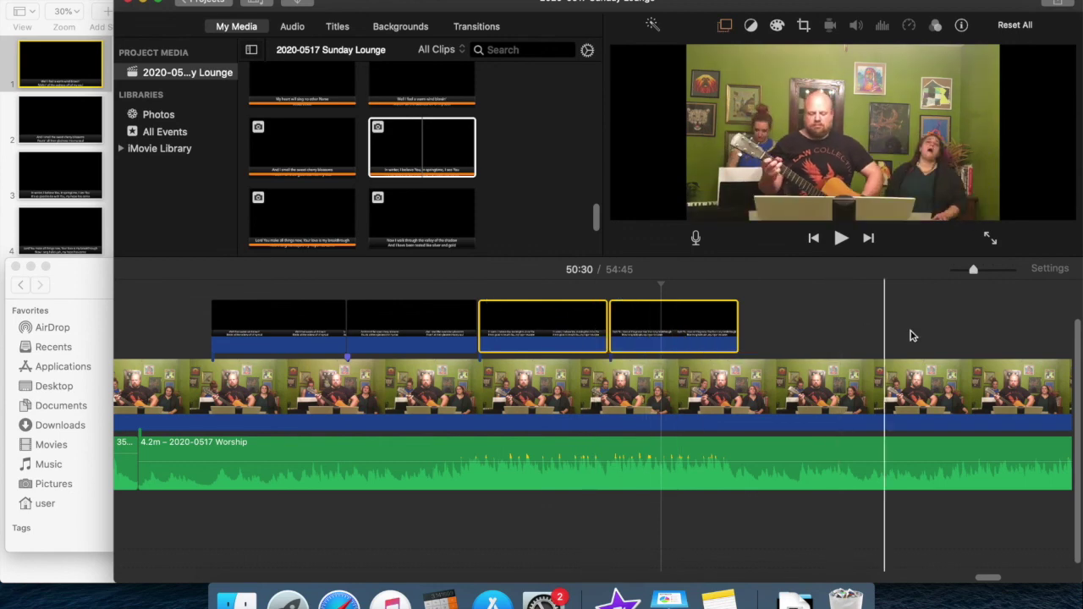
{"action": "scroll", "coordinate": [982, 567], "scroll_direction": "right", "scroll_amount": 8}
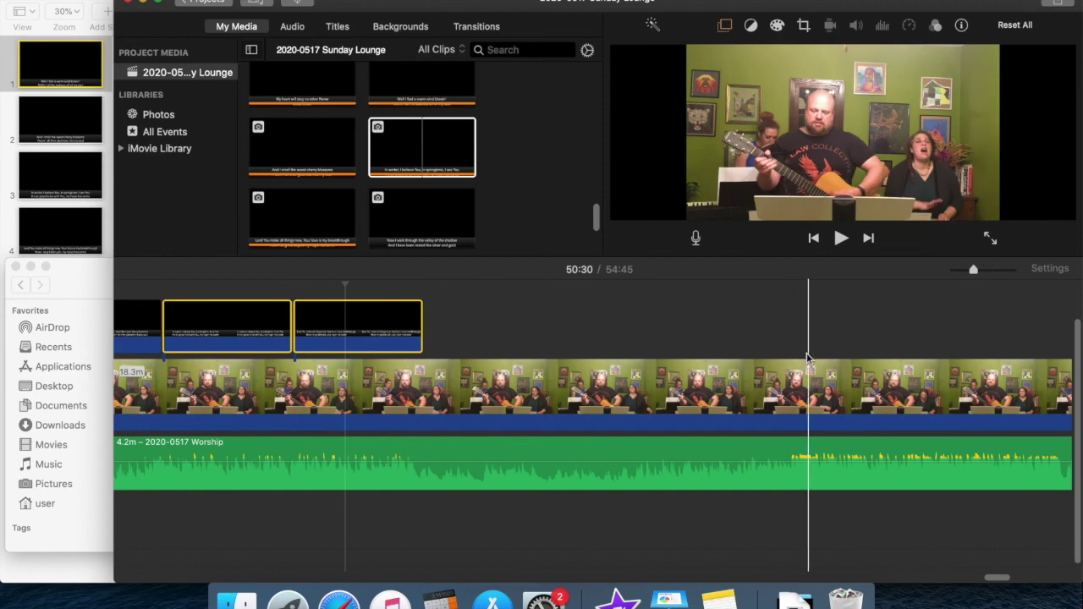
{"action": "left_click", "coordinate": [774, 338]}
{"action": "key", "text": "q"}
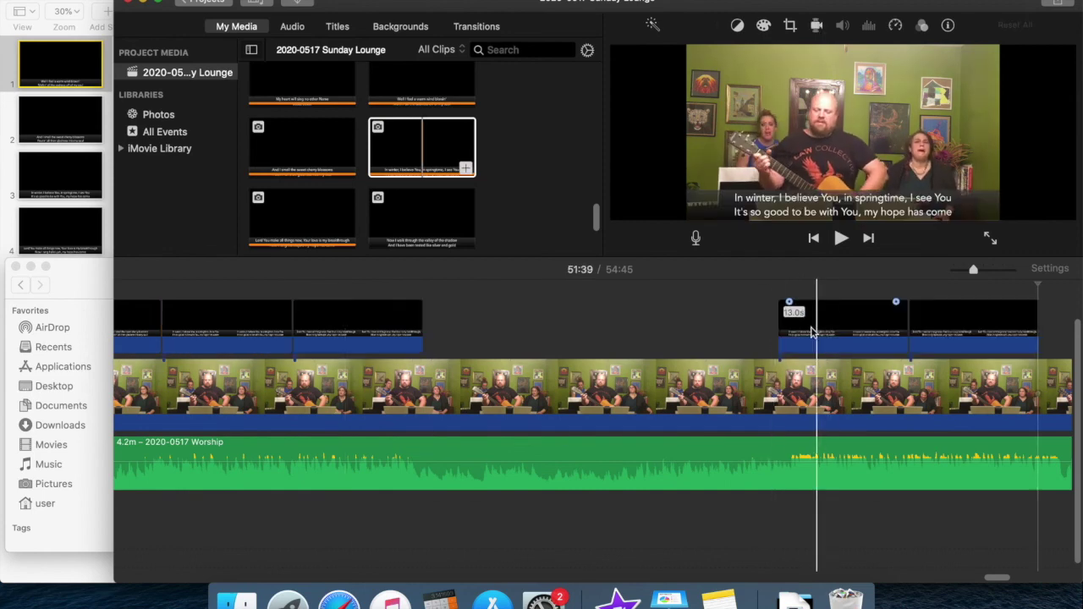